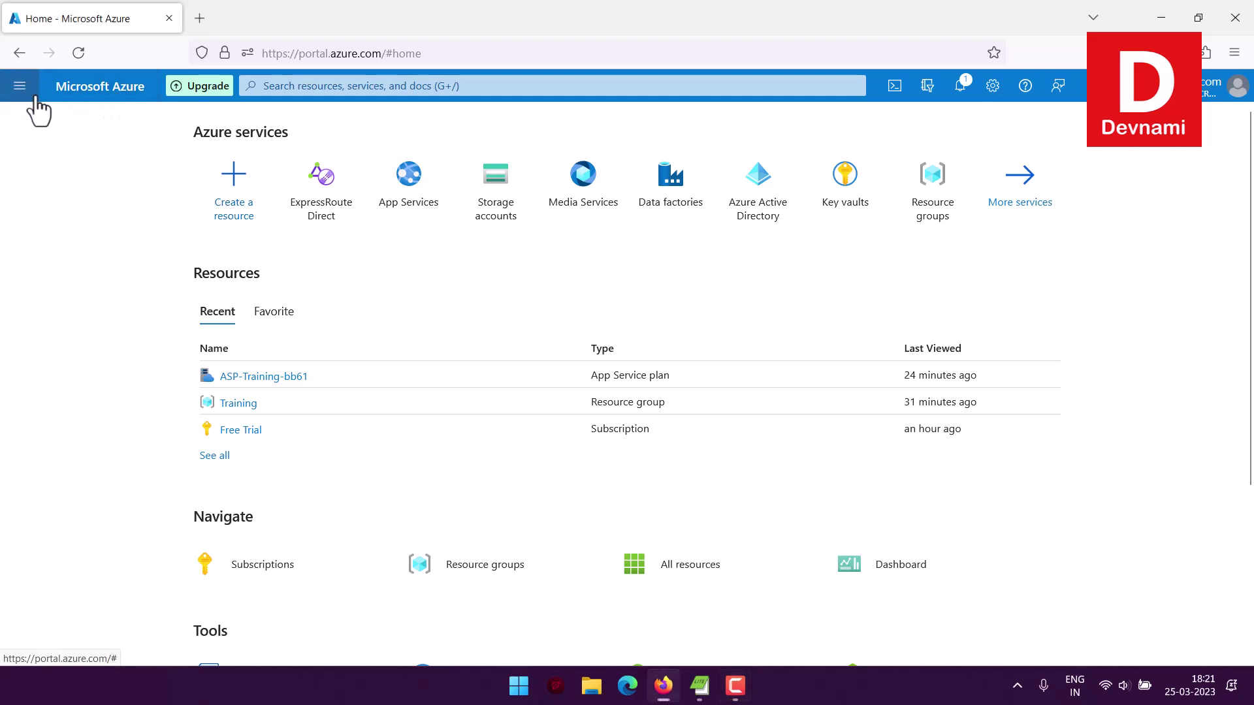
Step: Search the portal for expressroute and start creating an ExpressRoute resource from the Marketplace results
{"action": "left_click", "coordinate": [14, 98]}
{"action": "left_click", "coordinate": [288, 112]}
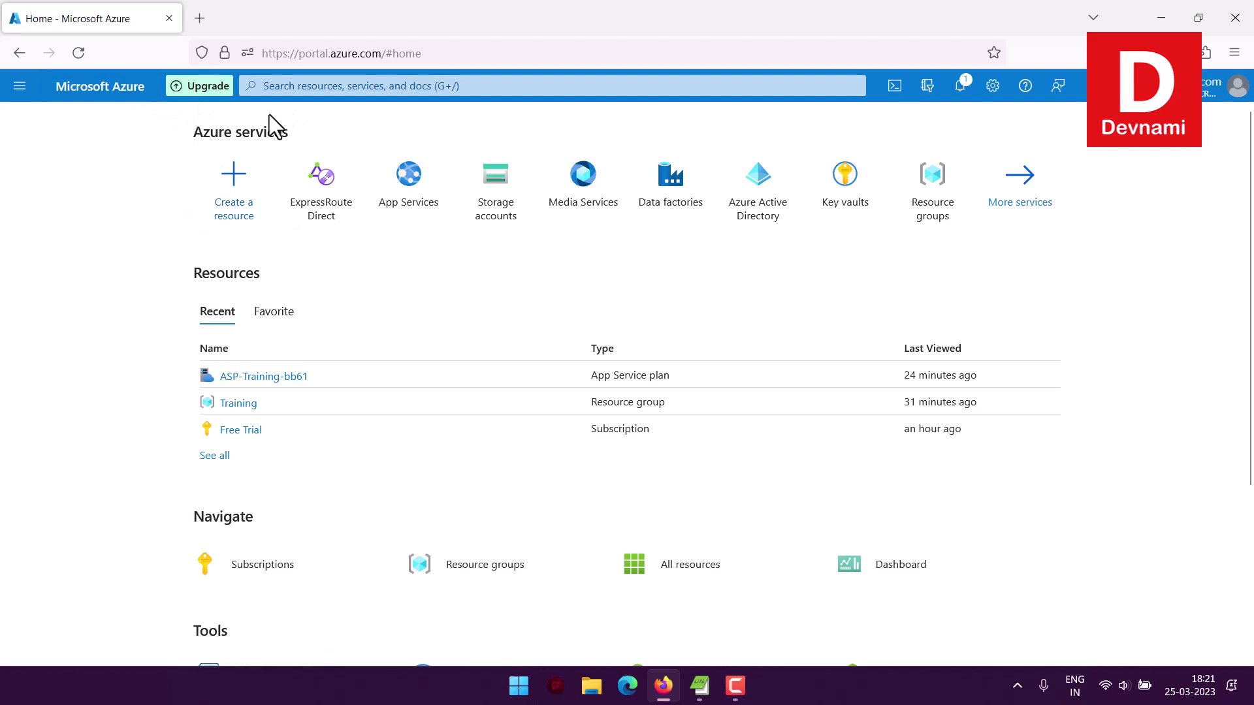
{"action": "left_click", "coordinate": [291, 85]}
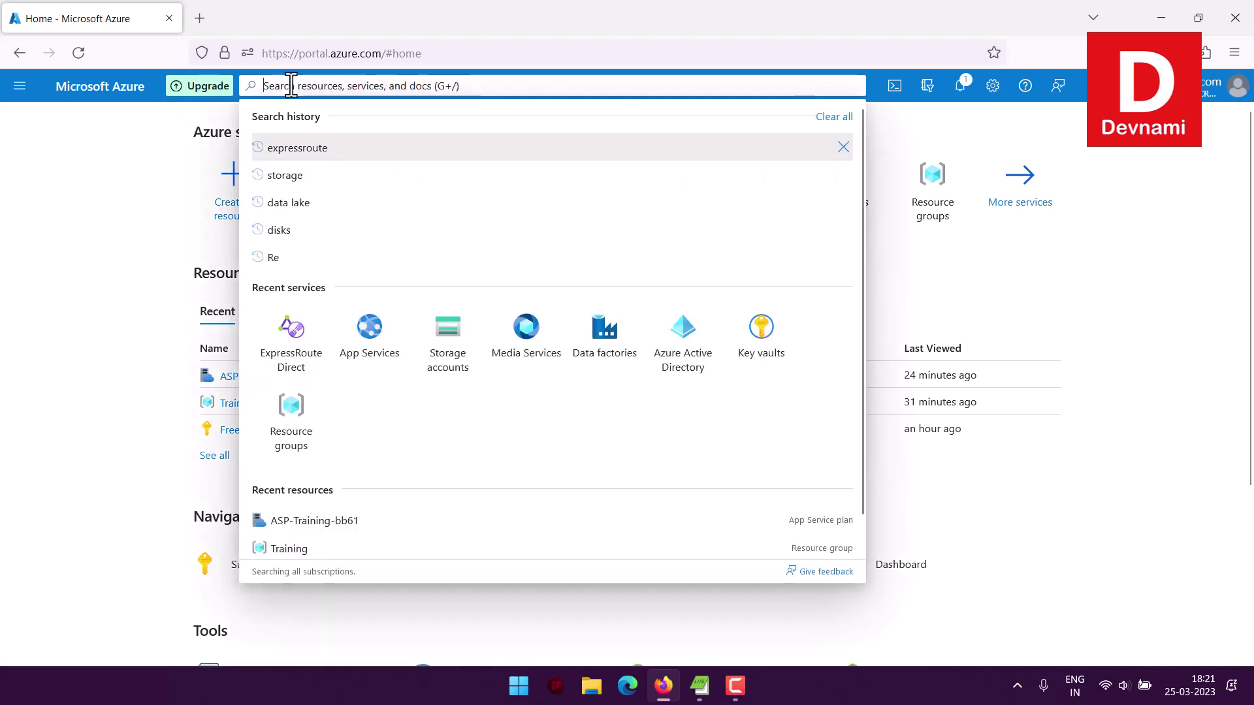
{"action": "left_click", "coordinate": [320, 149]}
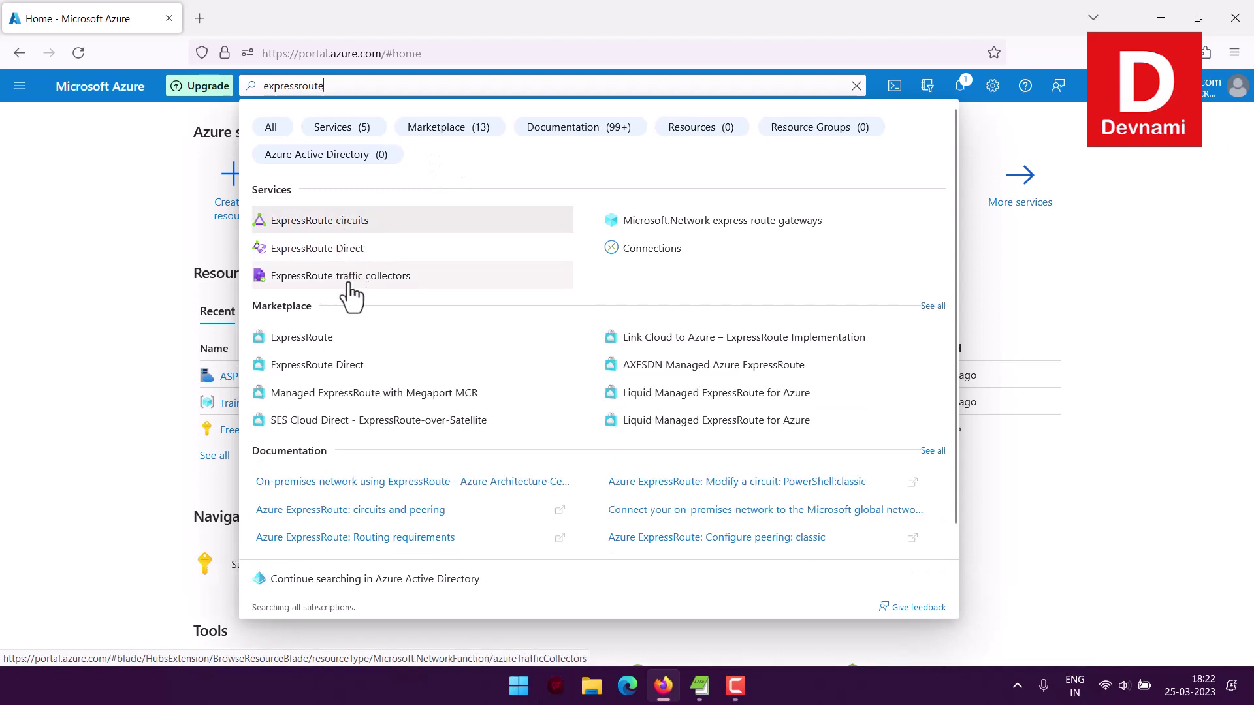
{"action": "left_click", "coordinate": [327, 339]}
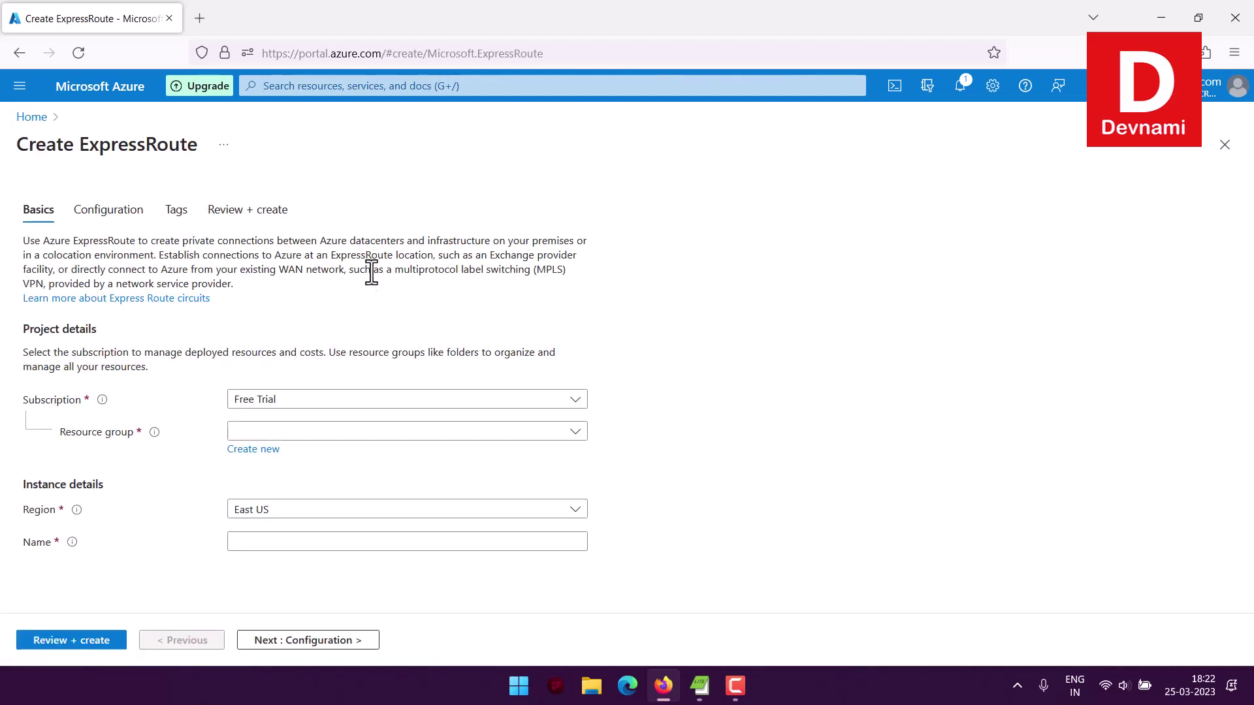
Step: Choose the Free Trial subscription and the Training resource group for the ExpressRoute circuit
{"action": "mouse_move", "coordinate": [13, 146]}
{"action": "left_mouse_down"}
{"action": "mouse_move", "coordinate": [112, 145]}
{"action": "mouse_move", "coordinate": [36, 145]}
{"action": "left_mouse_up"}
{"action": "left_click", "coordinate": [112, 145]}
{"action": "left_click", "coordinate": [174, 144]}
{"action": "left_click", "coordinate": [279, 401]}
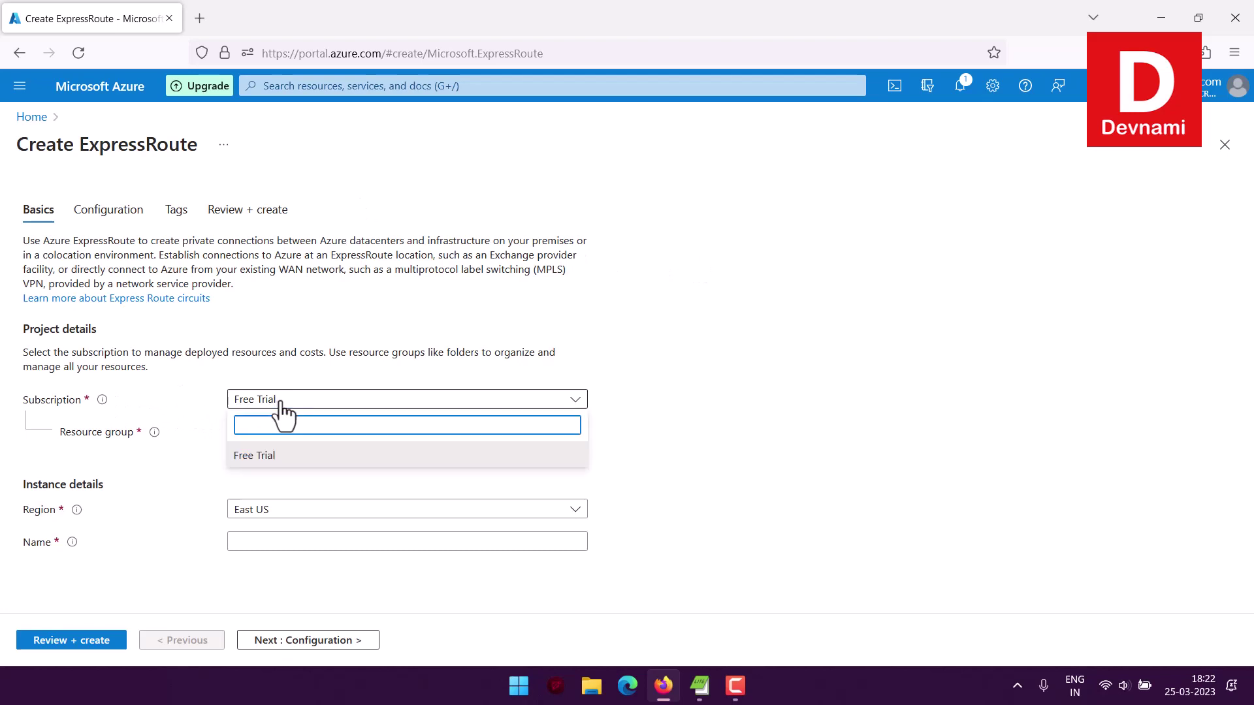
{"action": "left_click", "coordinate": [264, 455]}
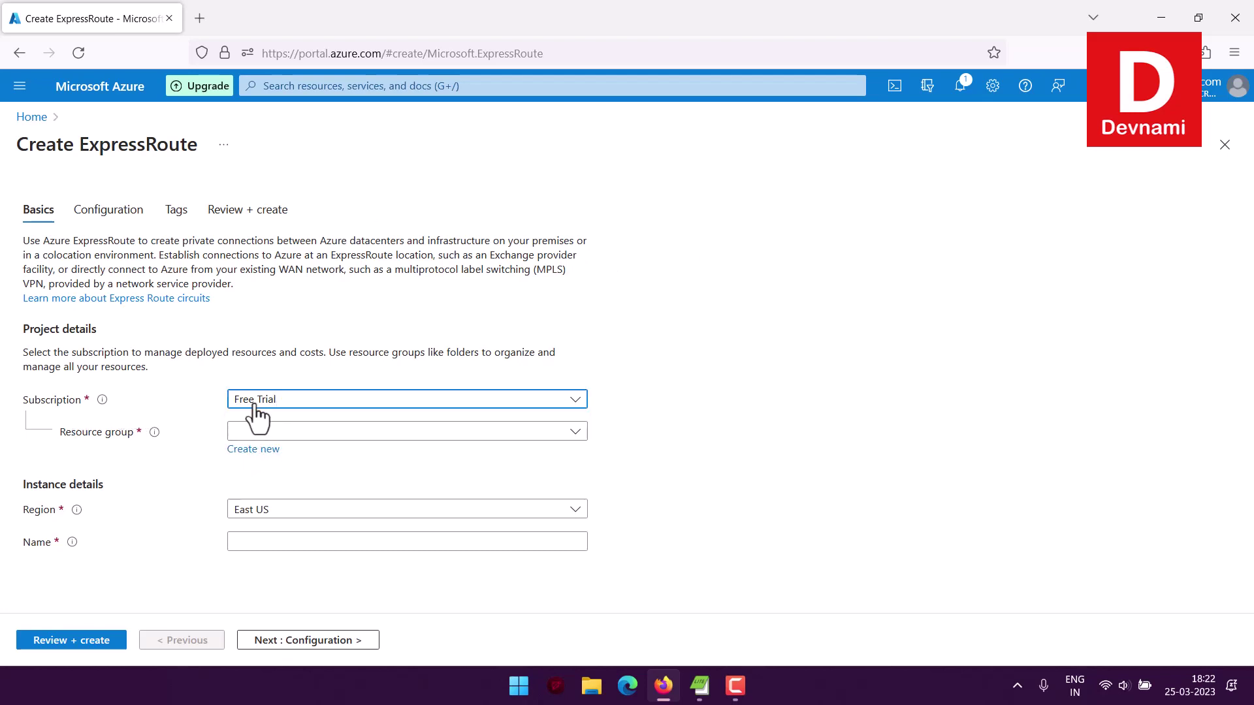
{"action": "left_click", "coordinate": [327, 432]}
{"action": "left_click", "coordinate": [273, 490]}
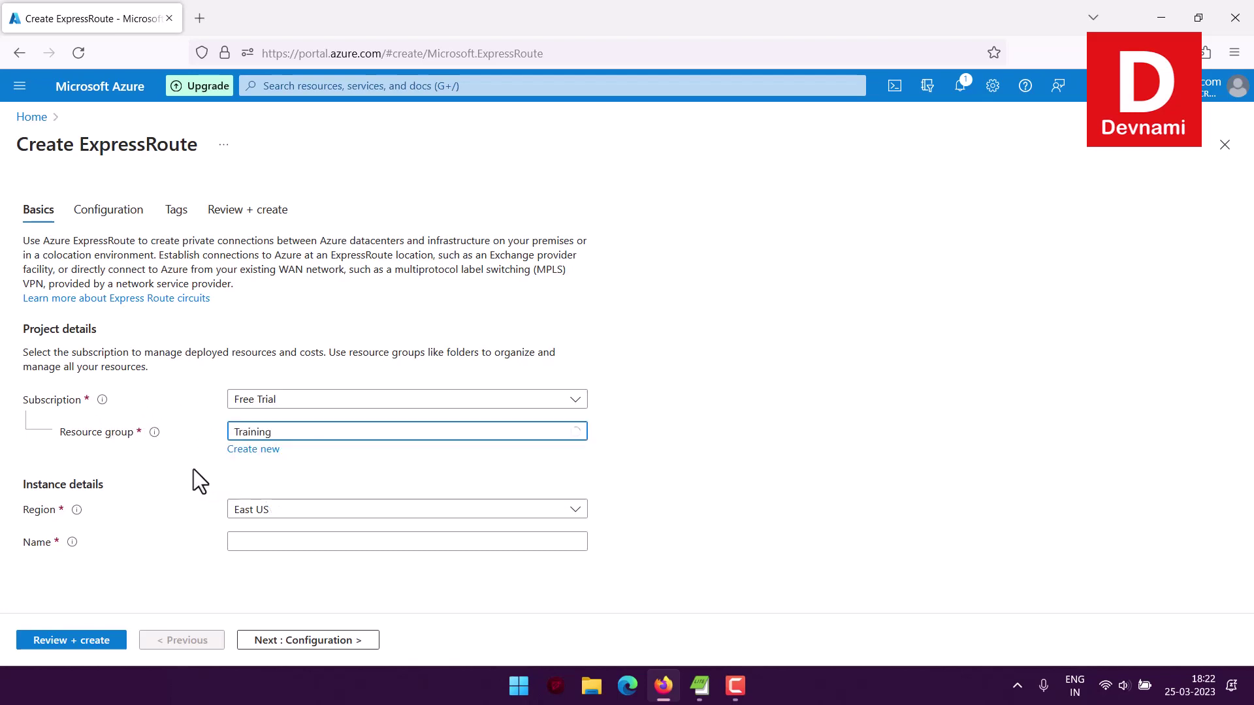
Step: Set the circuit's region to South India
{"action": "left_click", "coordinate": [283, 512]}
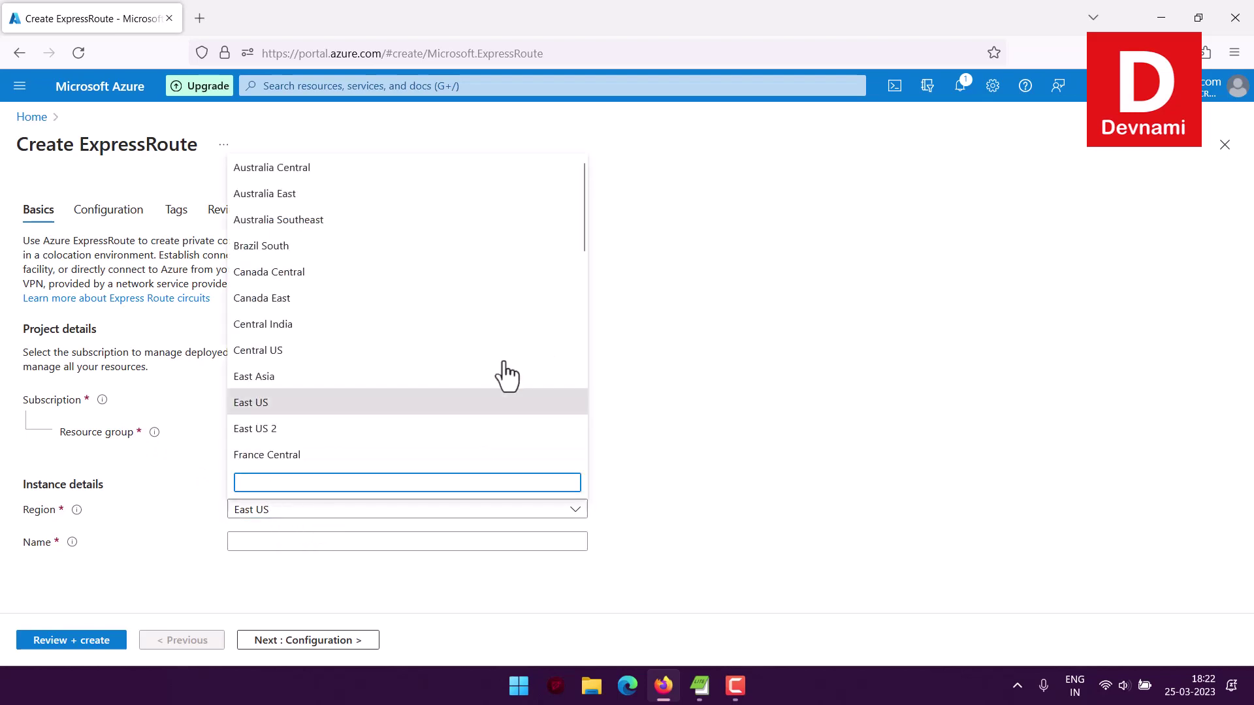
{"action": "scroll", "coordinate": [498, 327], "scroll_direction": "down", "scroll_amount": 10}
{"action": "scroll", "coordinate": [499, 327], "scroll_direction": "down", "scroll_amount": 1}
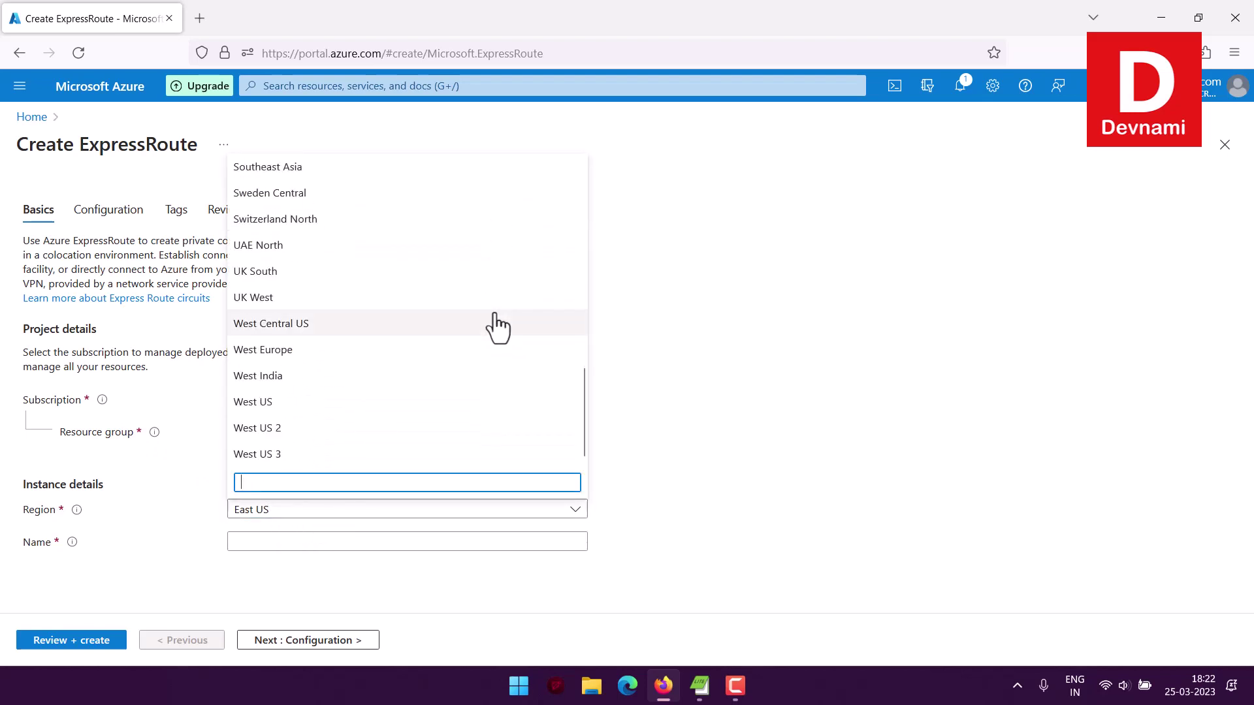
{"action": "scroll", "coordinate": [498, 327], "scroll_direction": "up", "scroll_amount": 3}
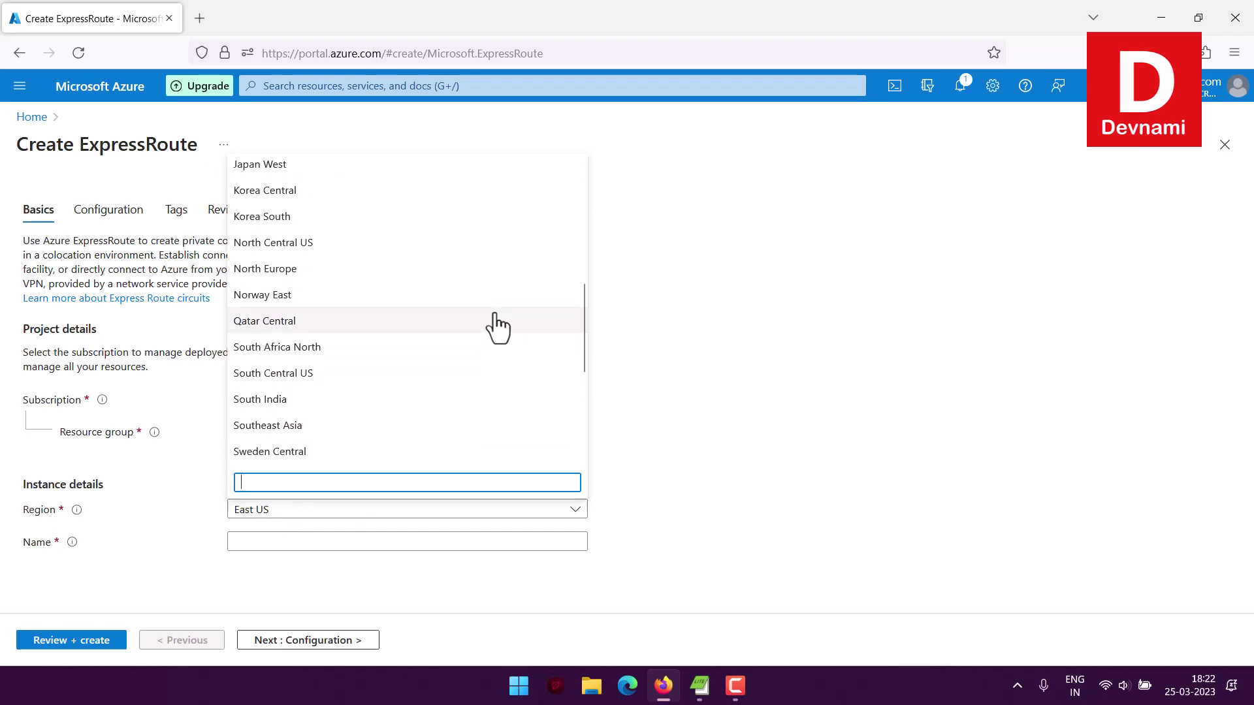
{"action": "scroll", "coordinate": [498, 327], "scroll_direction": "up", "scroll_amount": 5}
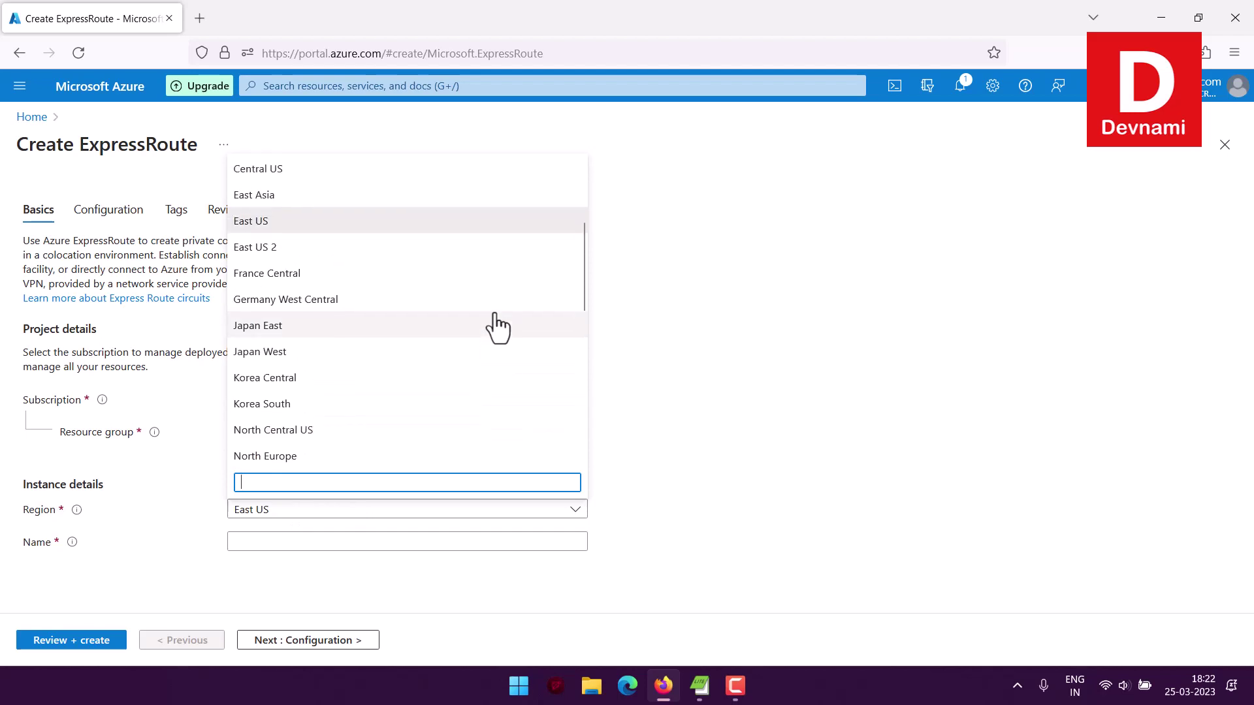
{"action": "scroll", "coordinate": [498, 327], "scroll_direction": "down", "scroll_amount": 6}
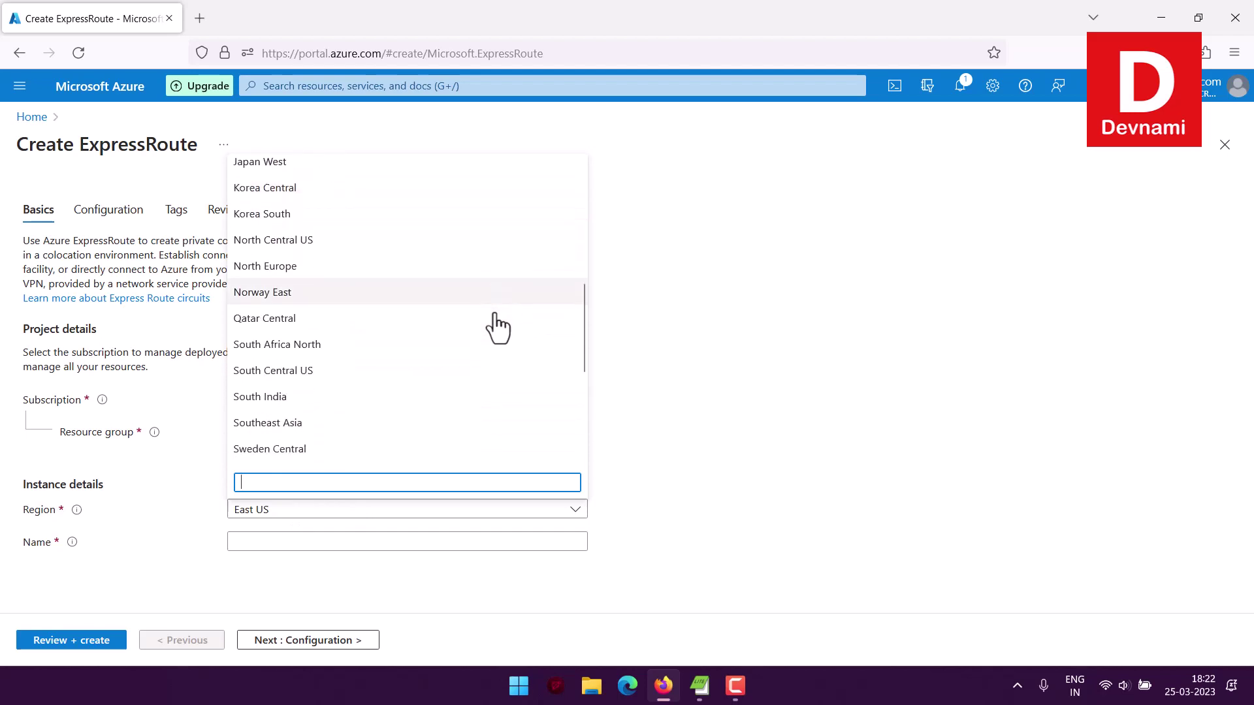
{"action": "left_click", "coordinate": [325, 338]}
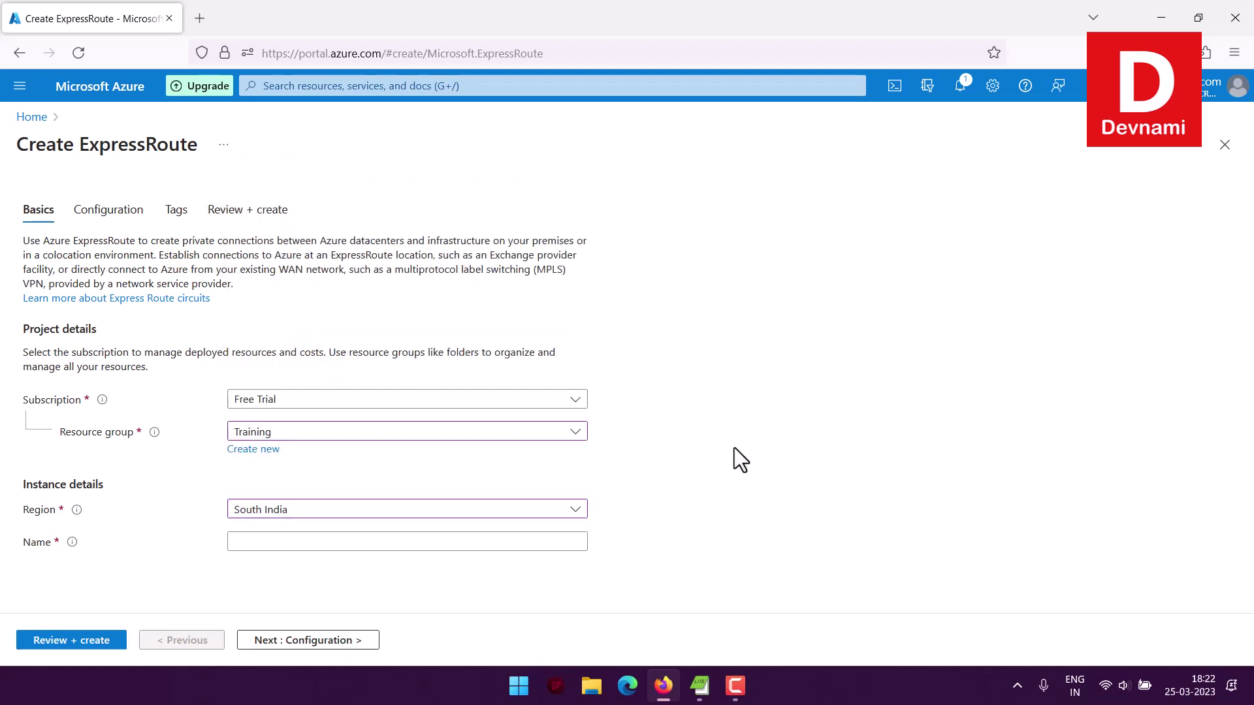
Step: Name the circuit myexpressroutedemo and continue to its configuration settings
{"action": "left_click", "coordinate": [279, 542]}
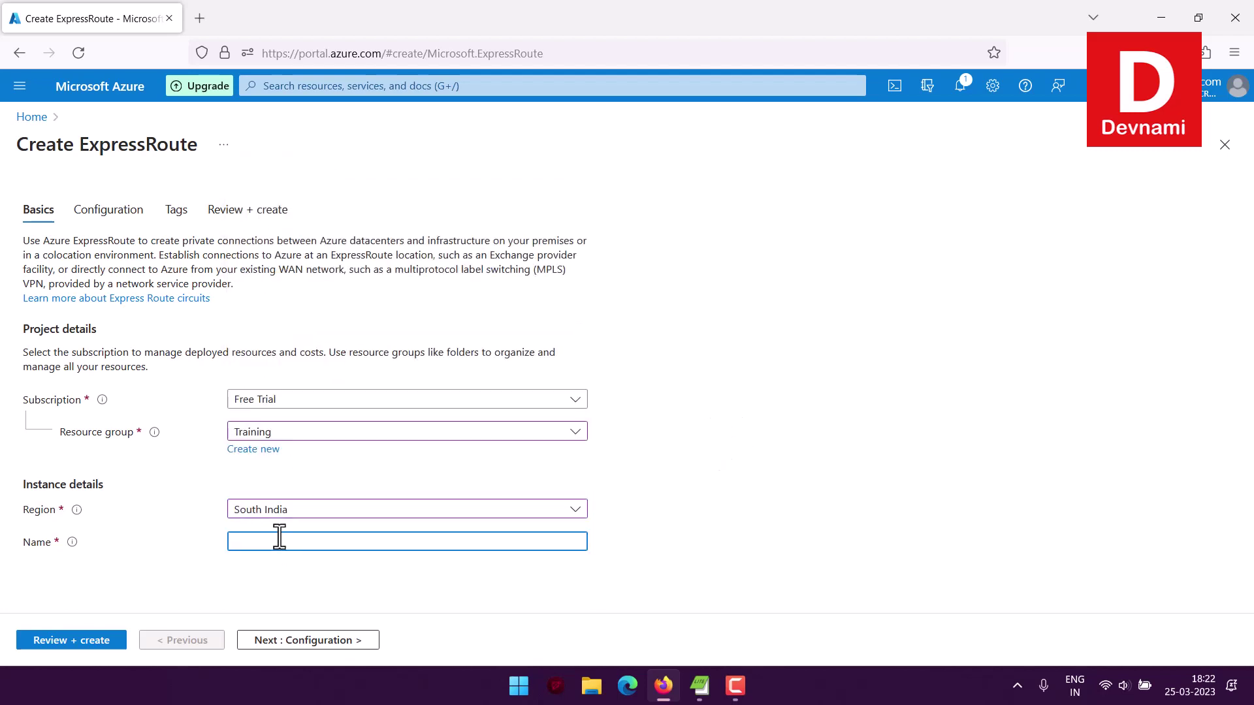
{"action": "type", "text": "myexpressroutedemo"}
{"action": "left_click", "coordinate": [245, 578]}
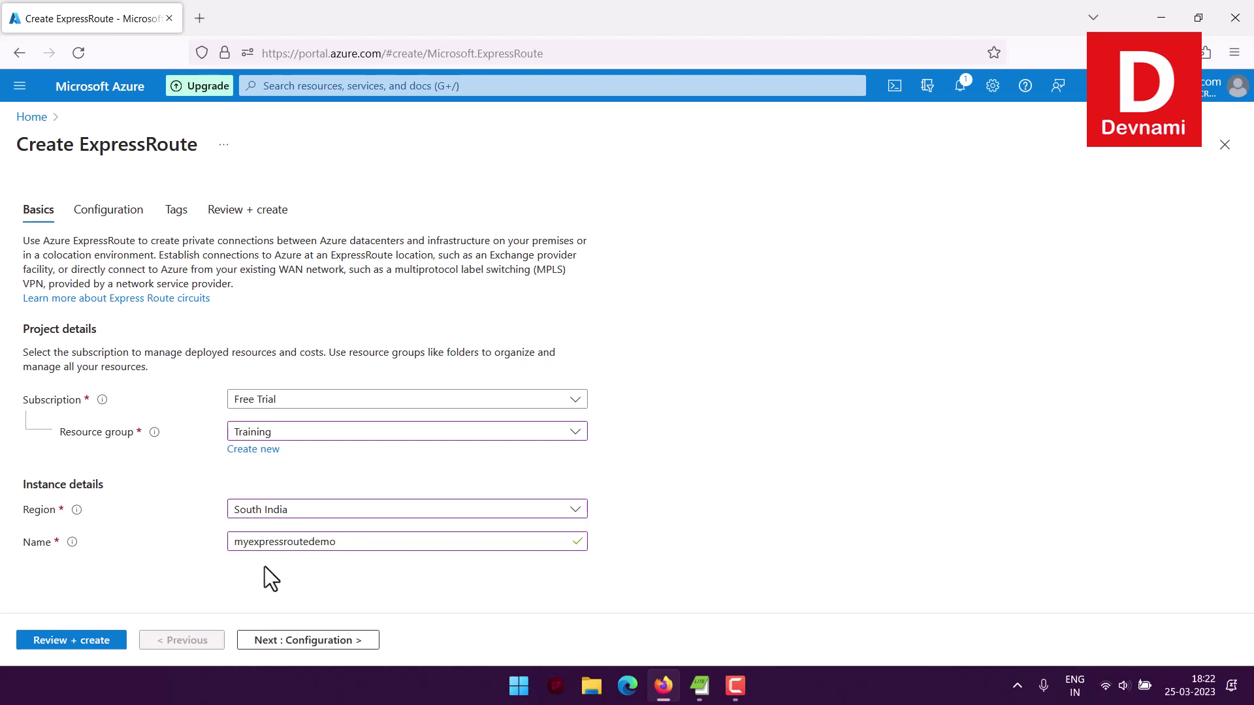
{"action": "left_click", "coordinate": [321, 640]}
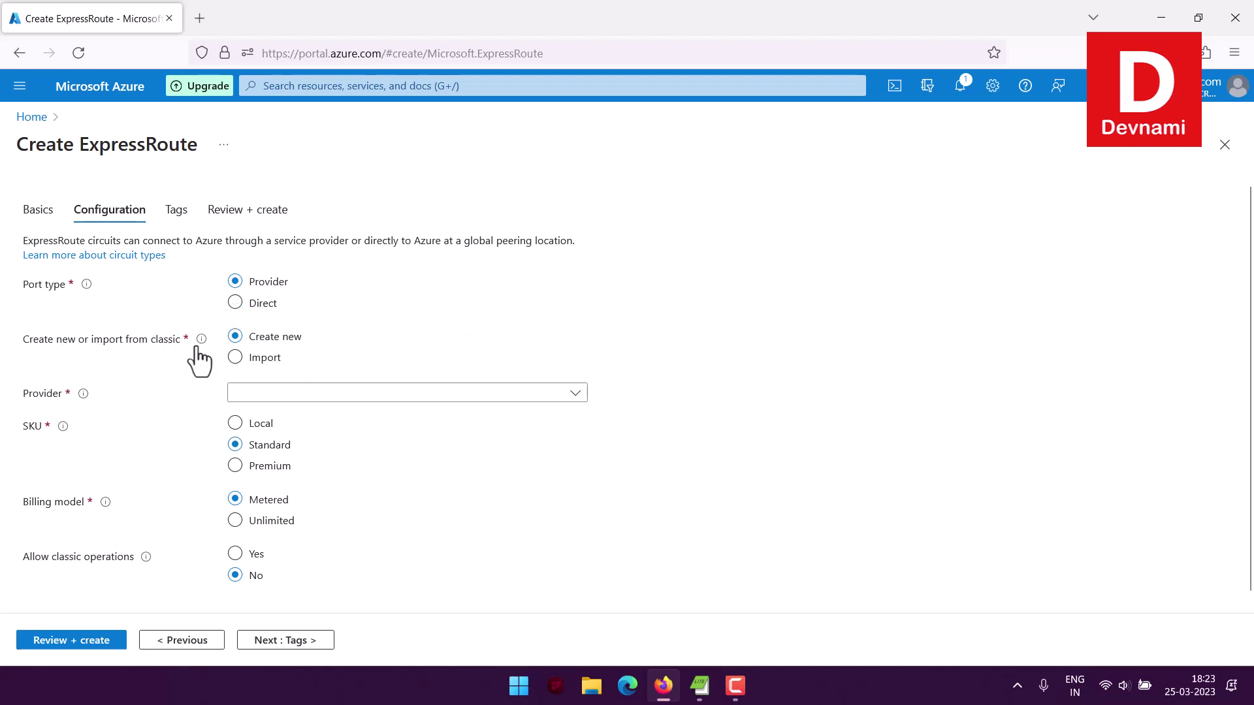
Step: Keep the circuit set to Create new and select Jio as the provider
{"action": "mouse_move", "coordinate": [201, 340]}
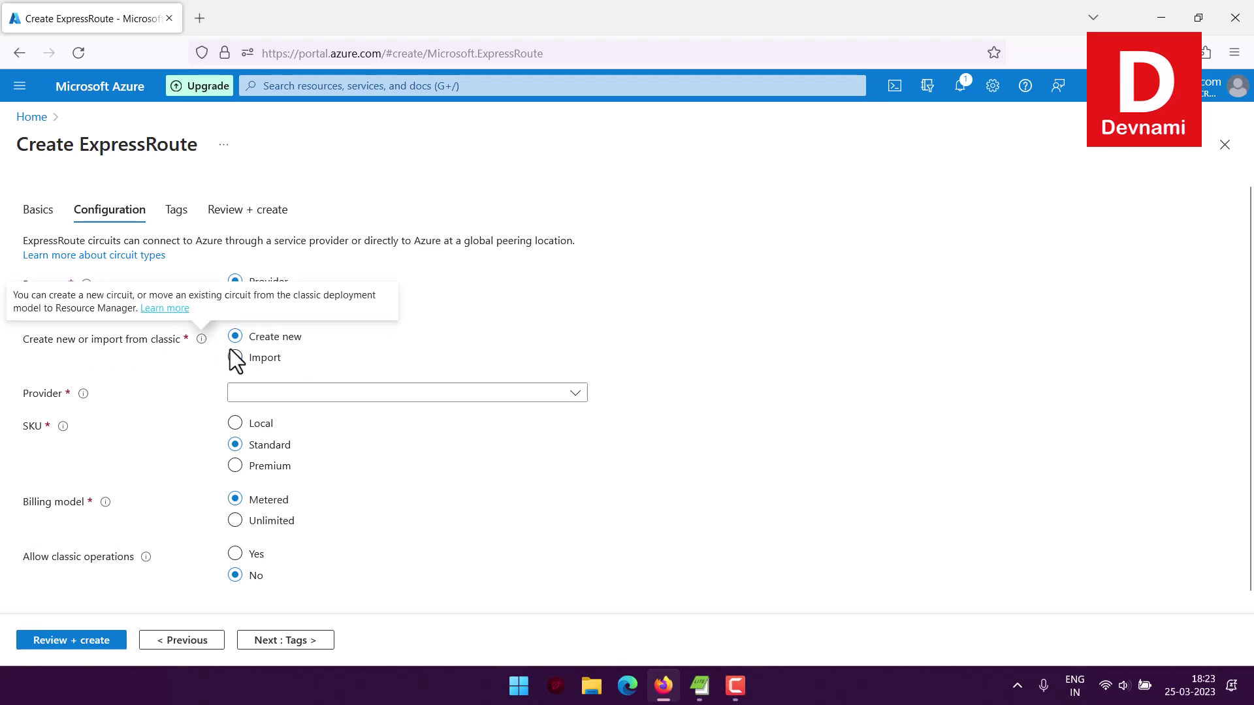
{"action": "left_click", "coordinate": [232, 353]}
{"action": "left_click", "coordinate": [256, 337]}
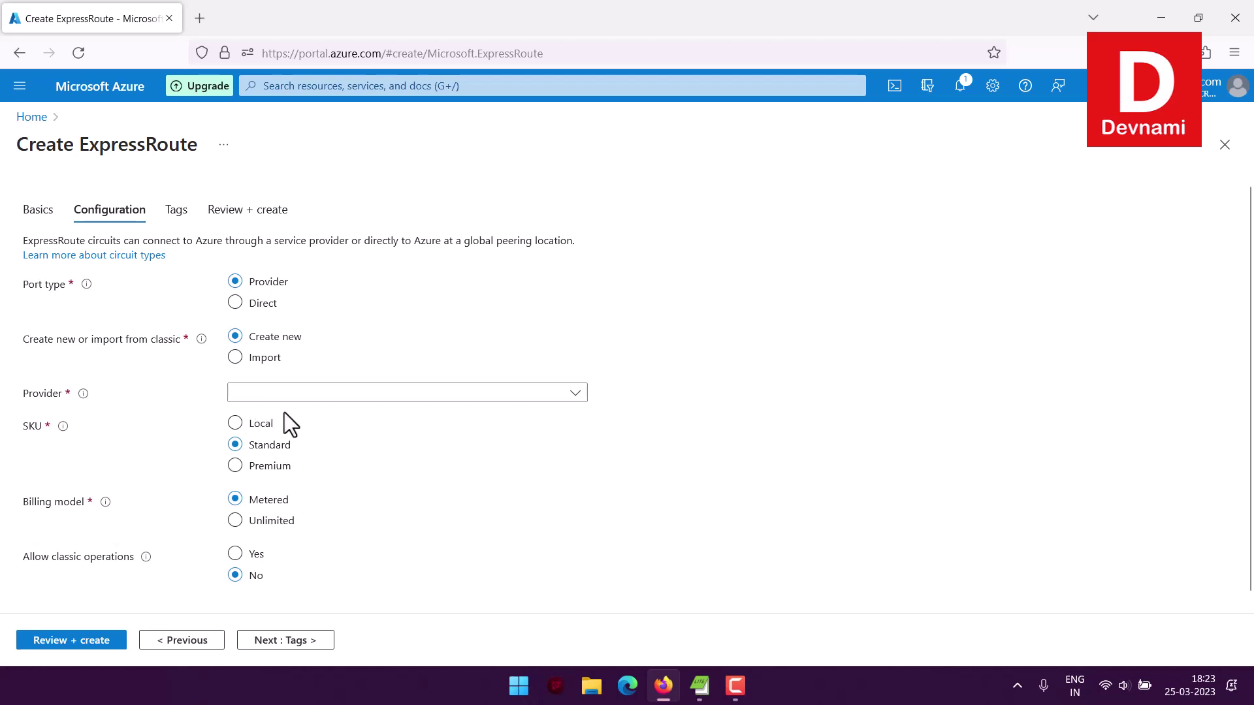
{"action": "left_click", "coordinate": [313, 394]}
{"action": "scroll", "coordinate": [653, 320], "scroll_direction": "down", "scroll_amount": 1}
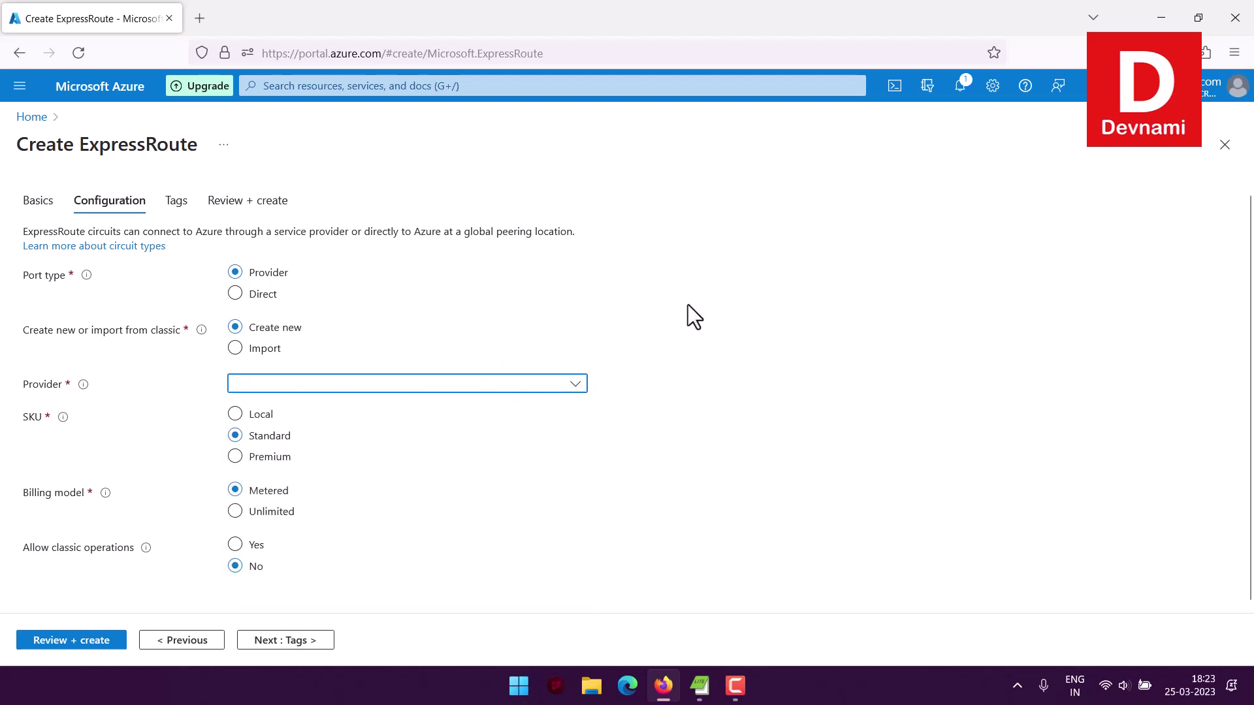
{"action": "left_click", "coordinate": [577, 384]}
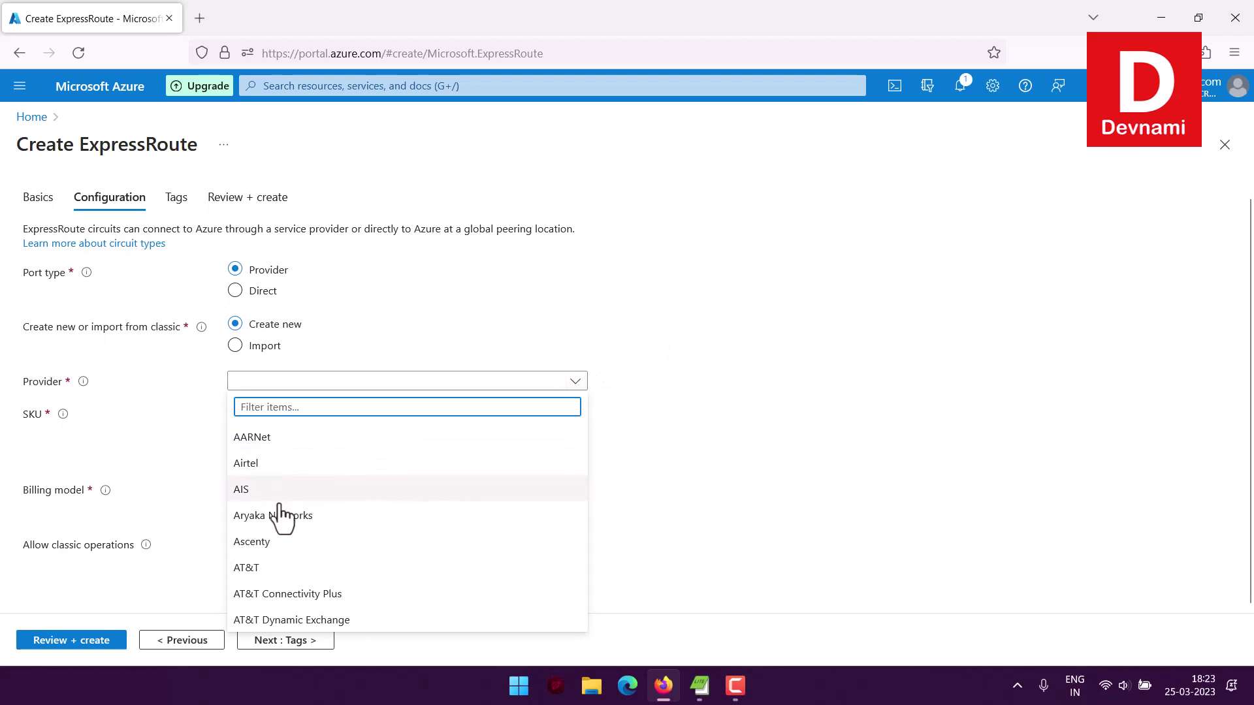
{"action": "scroll", "coordinate": [431, 526], "scroll_direction": "down", "scroll_amount": 2}
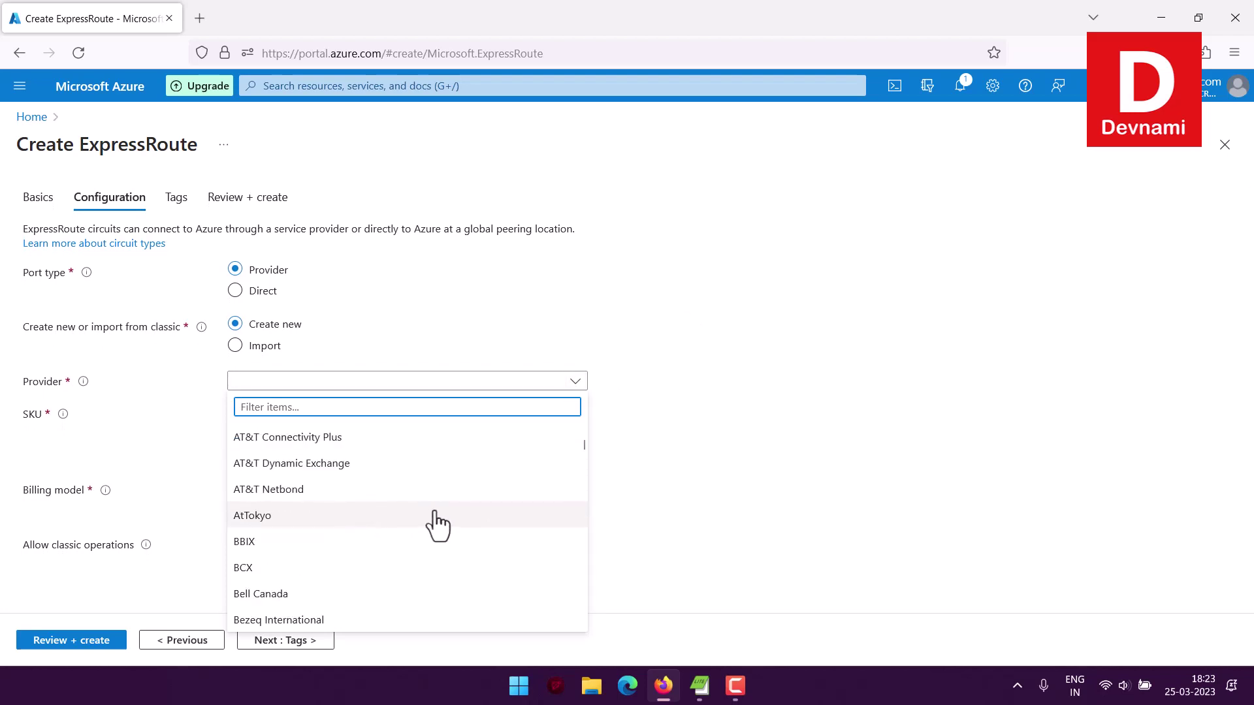
{"action": "scroll", "coordinate": [437, 525], "scroll_direction": "down", "scroll_amount": 2}
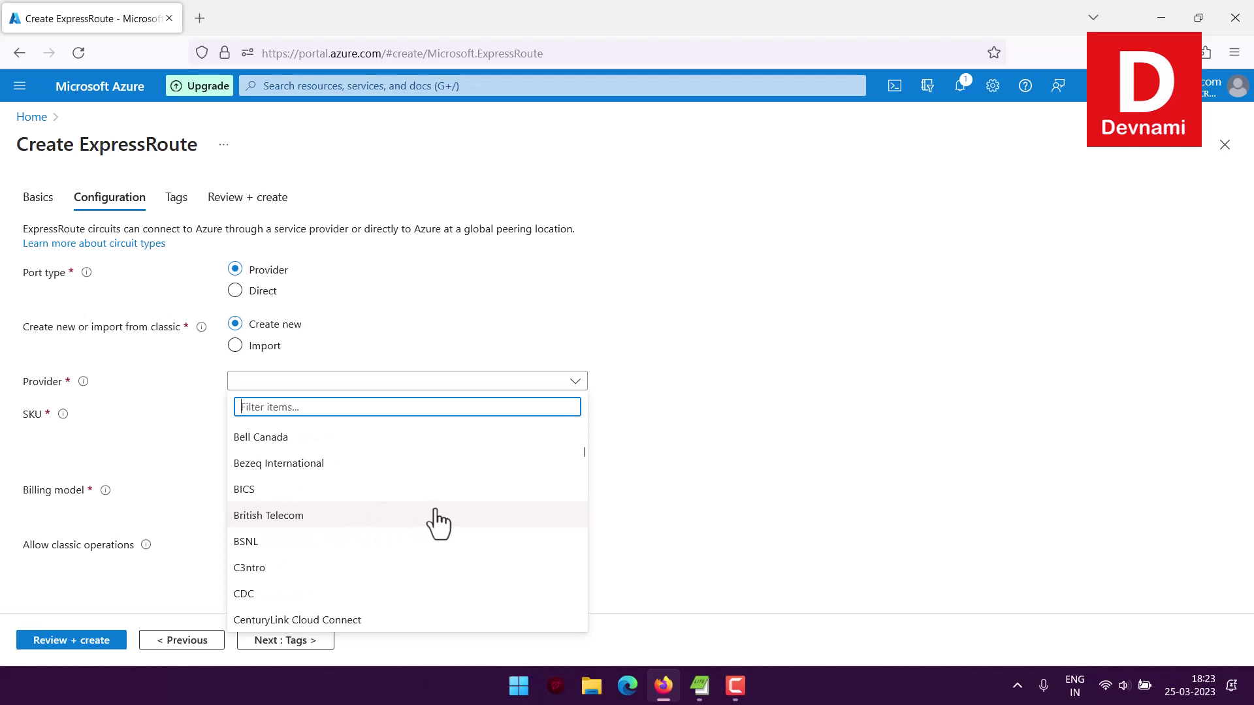
{"action": "scroll", "coordinate": [436, 524], "scroll_direction": "down", "scroll_amount": 1}
{"action": "scroll", "coordinate": [436, 524], "scroll_direction": "down", "scroll_amount": 3}
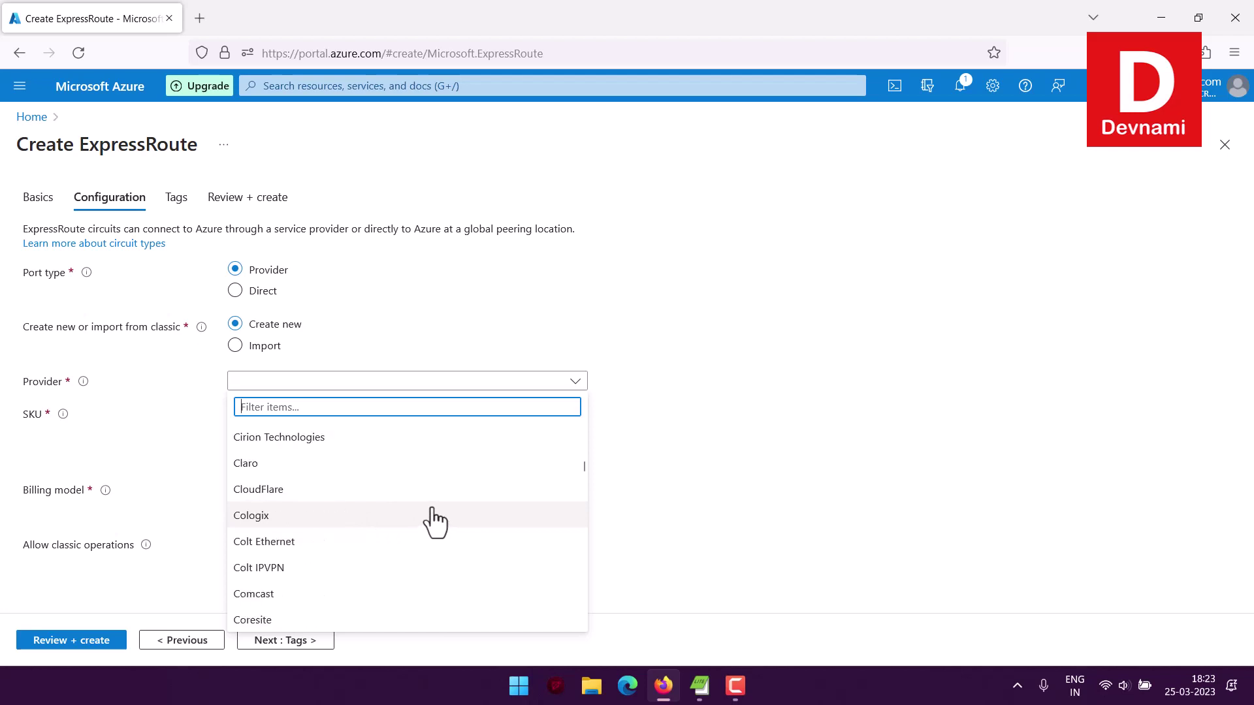
{"action": "scroll", "coordinate": [435, 523], "scroll_direction": "down", "scroll_amount": 4}
{"action": "scroll", "coordinate": [435, 522], "scroll_direction": "up", "scroll_amount": 5}
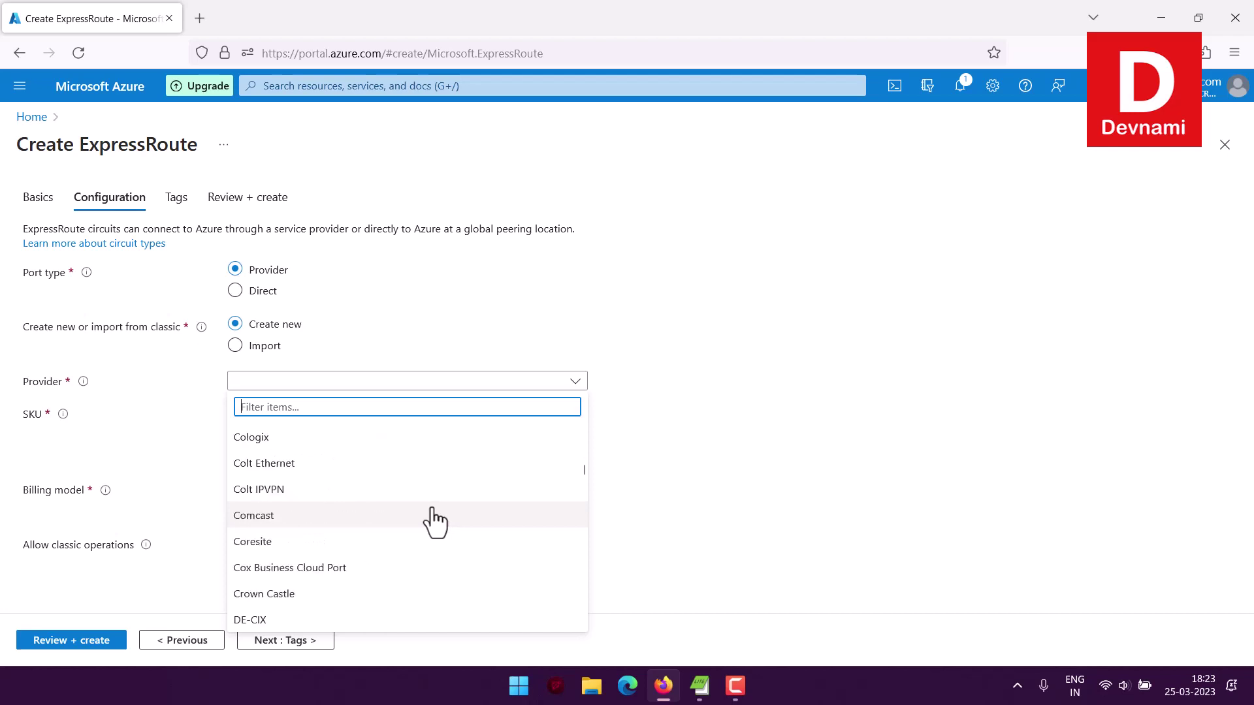
{"action": "scroll", "coordinate": [436, 522], "scroll_direction": "down", "scroll_amount": 5}
{"action": "scroll", "coordinate": [436, 523], "scroll_direction": "down", "scroll_amount": 8}
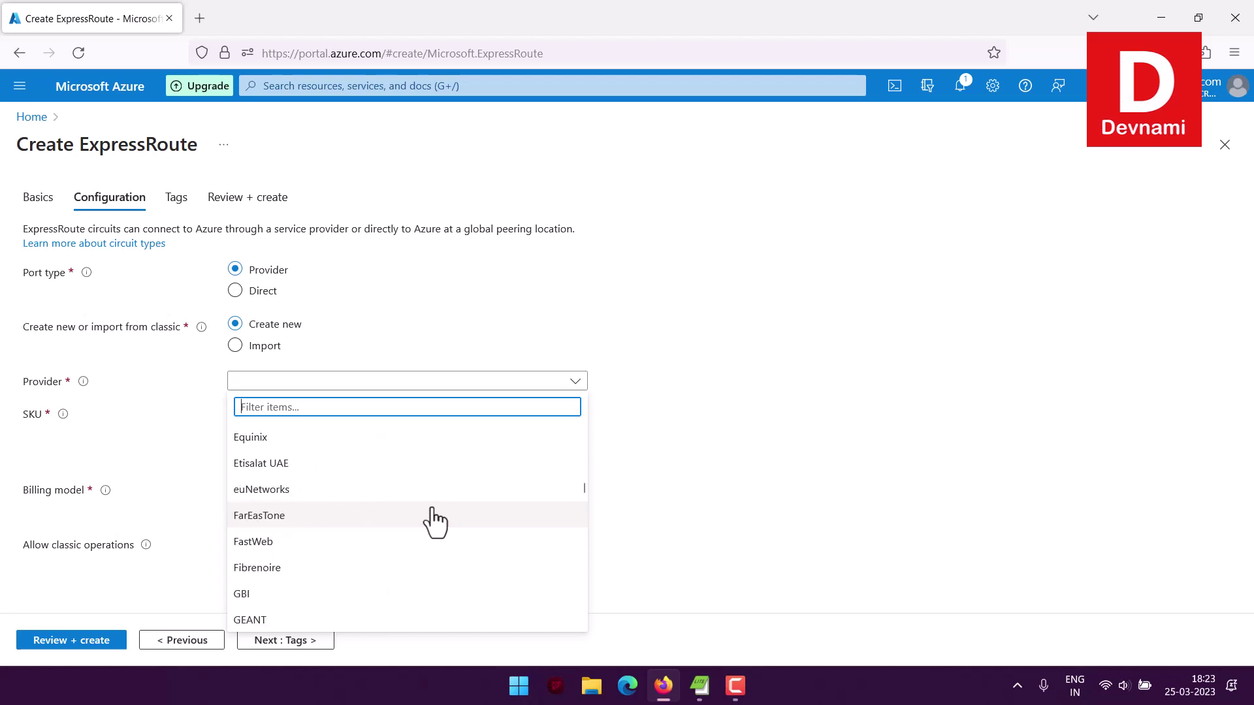
{"action": "scroll", "coordinate": [435, 522], "scroll_direction": "down", "scroll_amount": 1}
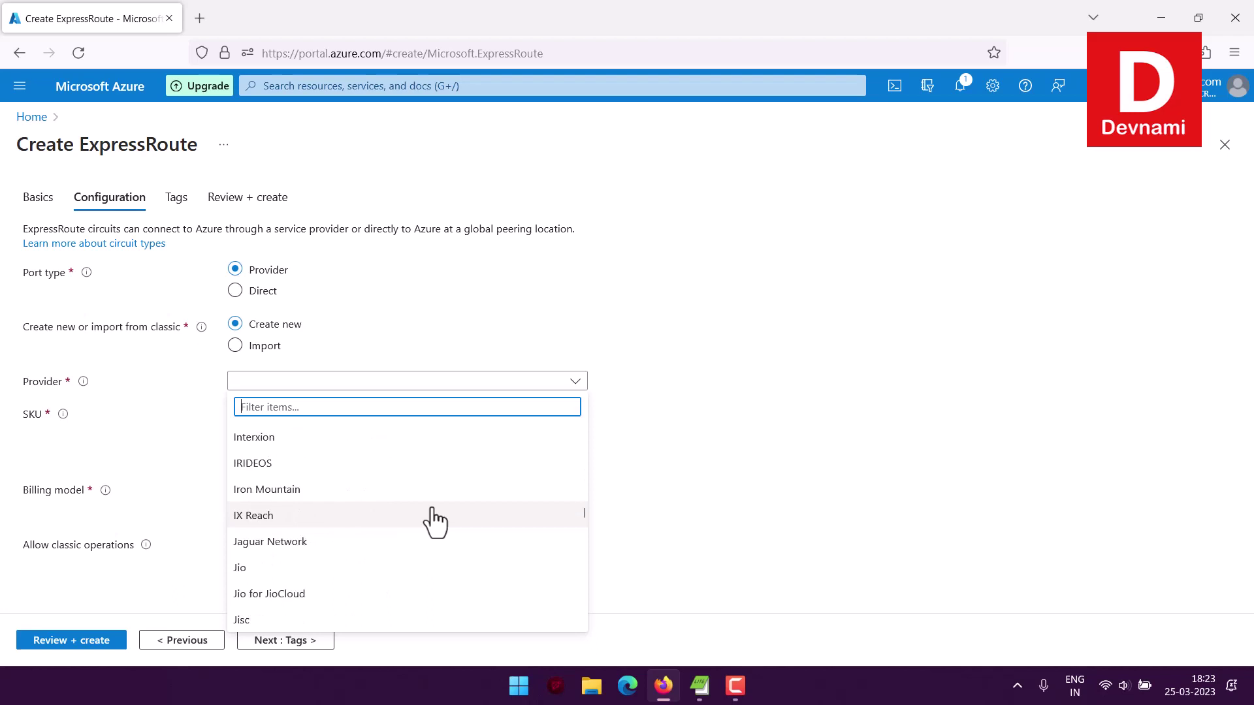
{"action": "scroll", "coordinate": [423, 558], "scroll_direction": "down", "scroll_amount": 1}
{"action": "scroll", "coordinate": [423, 558], "scroll_direction": "down", "scroll_amount": 1}
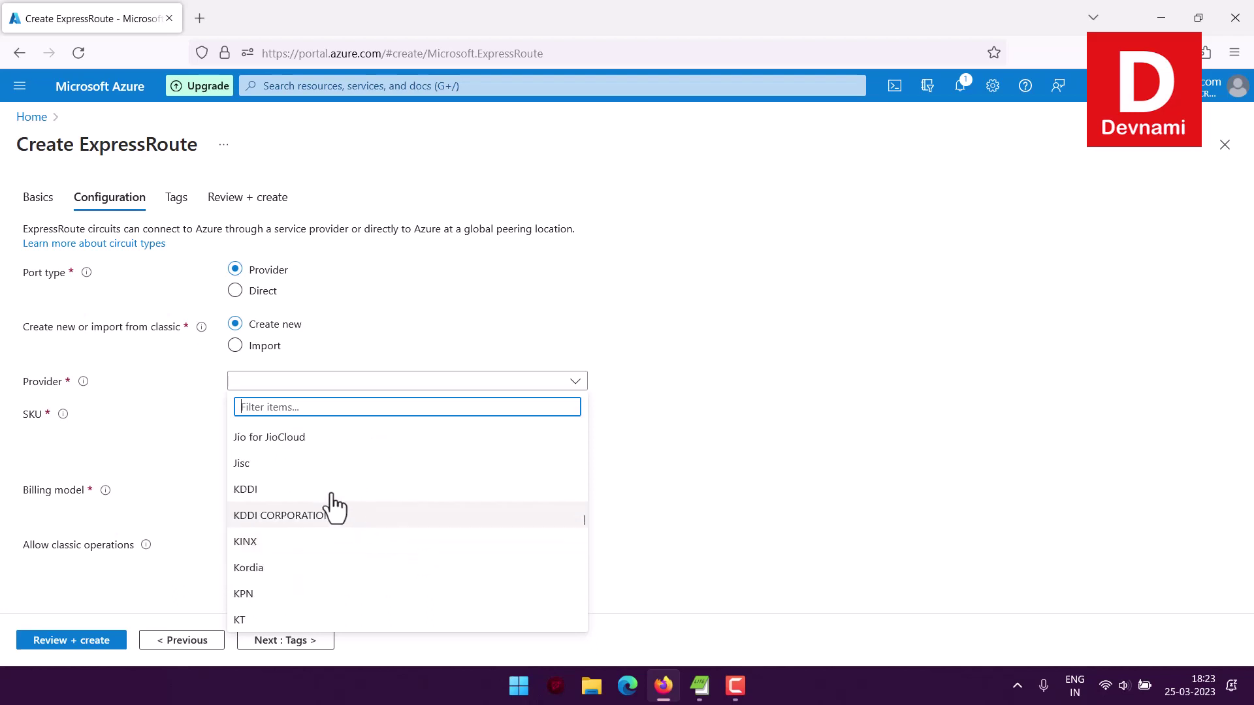
{"action": "scroll", "coordinate": [339, 506], "scroll_direction": "up", "scroll_amount": 1}
{"action": "left_click", "coordinate": [250, 491]}
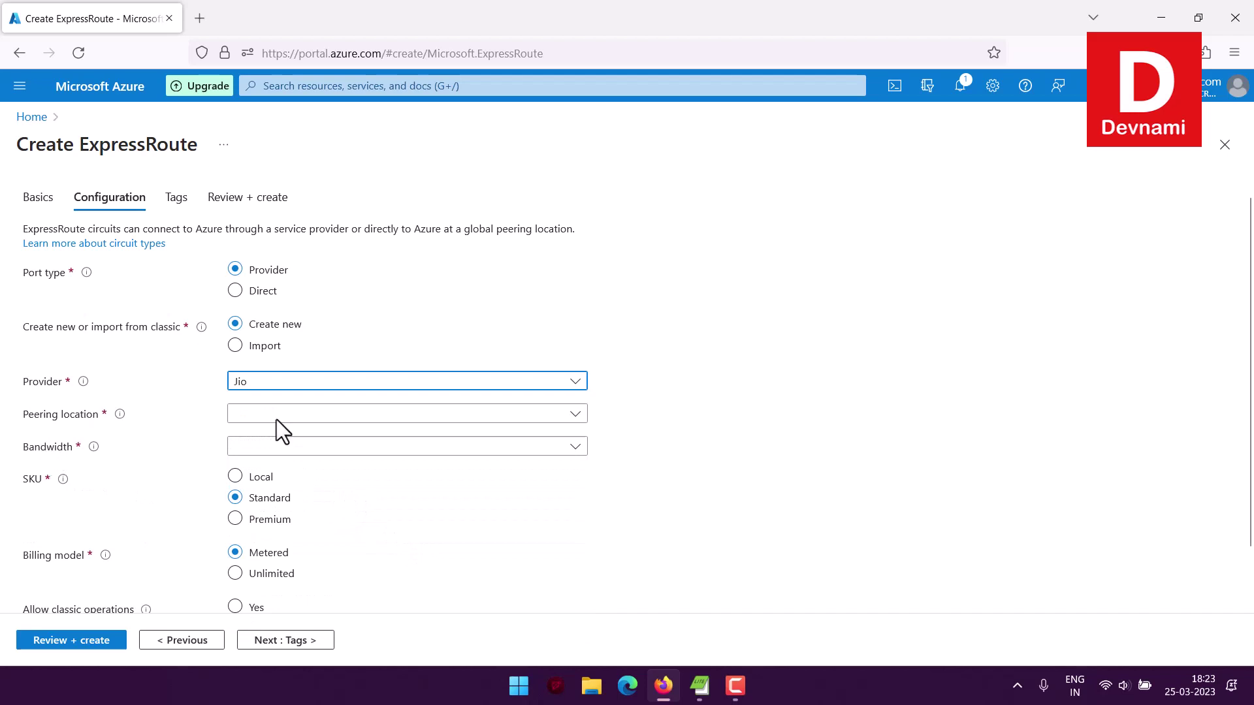
Step: Set the peering location to Mumbai3 and the bandwidth to 50Mbps
{"action": "left_click", "coordinate": [294, 414]}
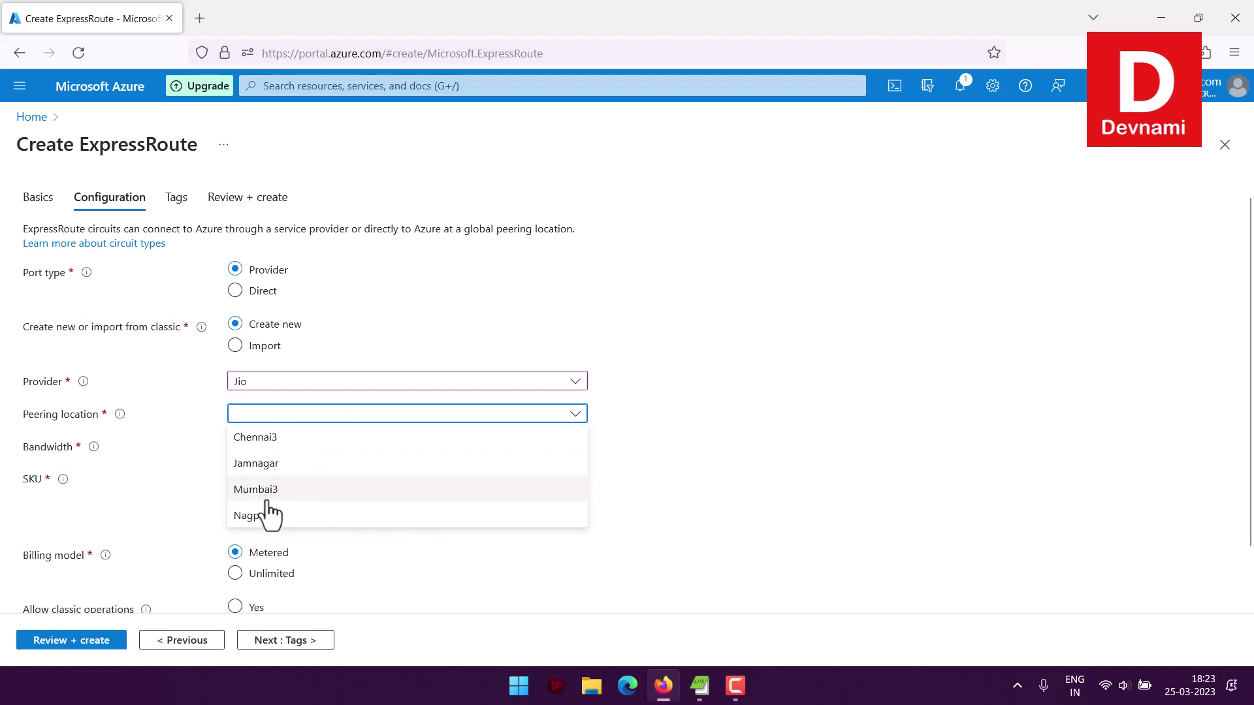
{"action": "left_click", "coordinate": [271, 491]}
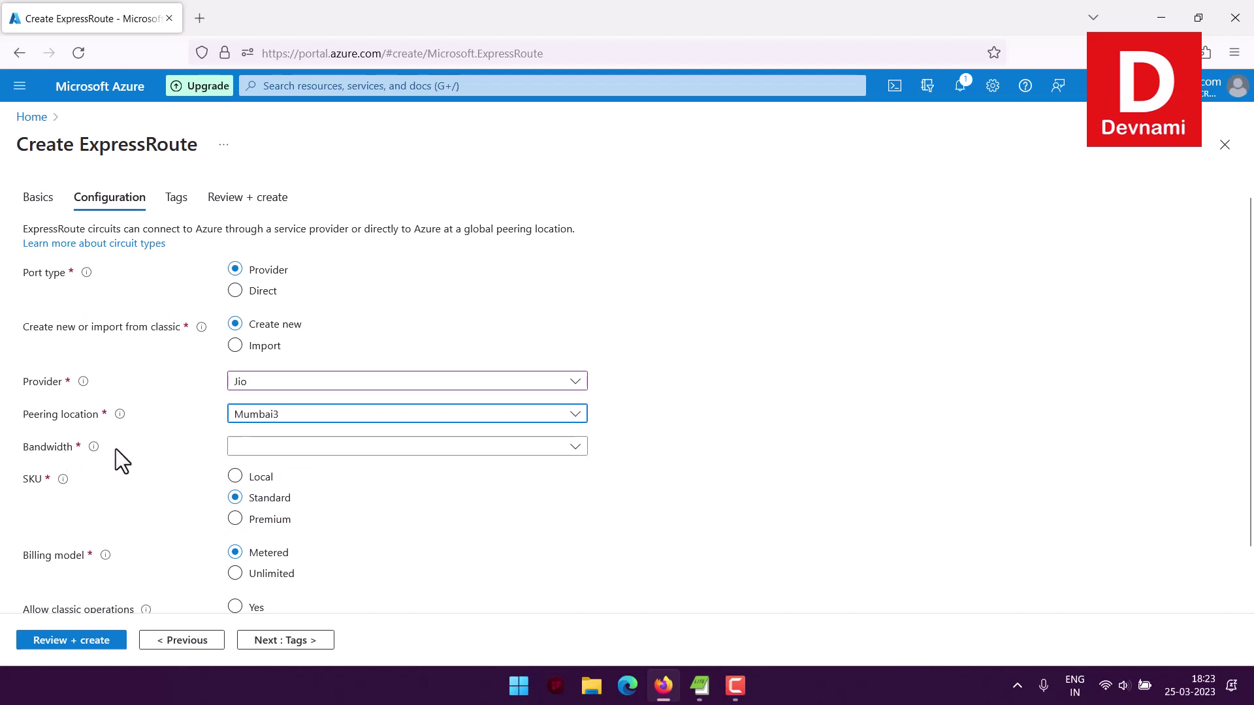
{"action": "left_click", "coordinate": [283, 447]}
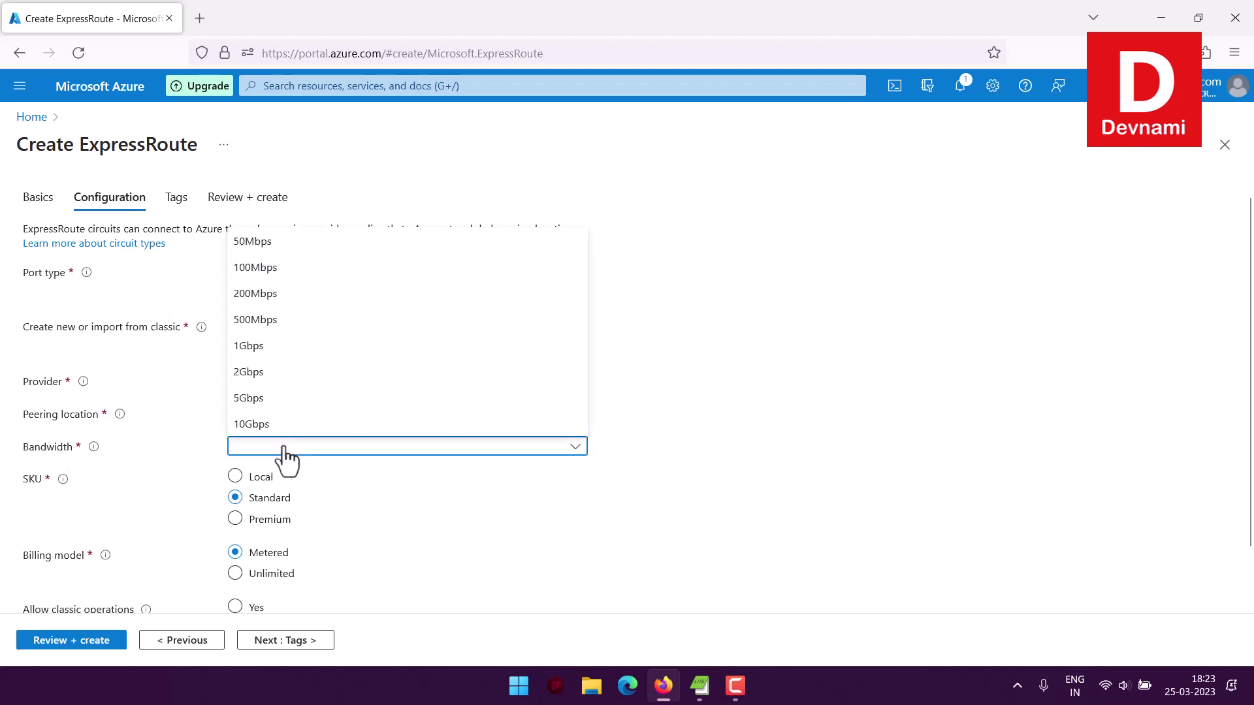
{"action": "left_click", "coordinate": [280, 244]}
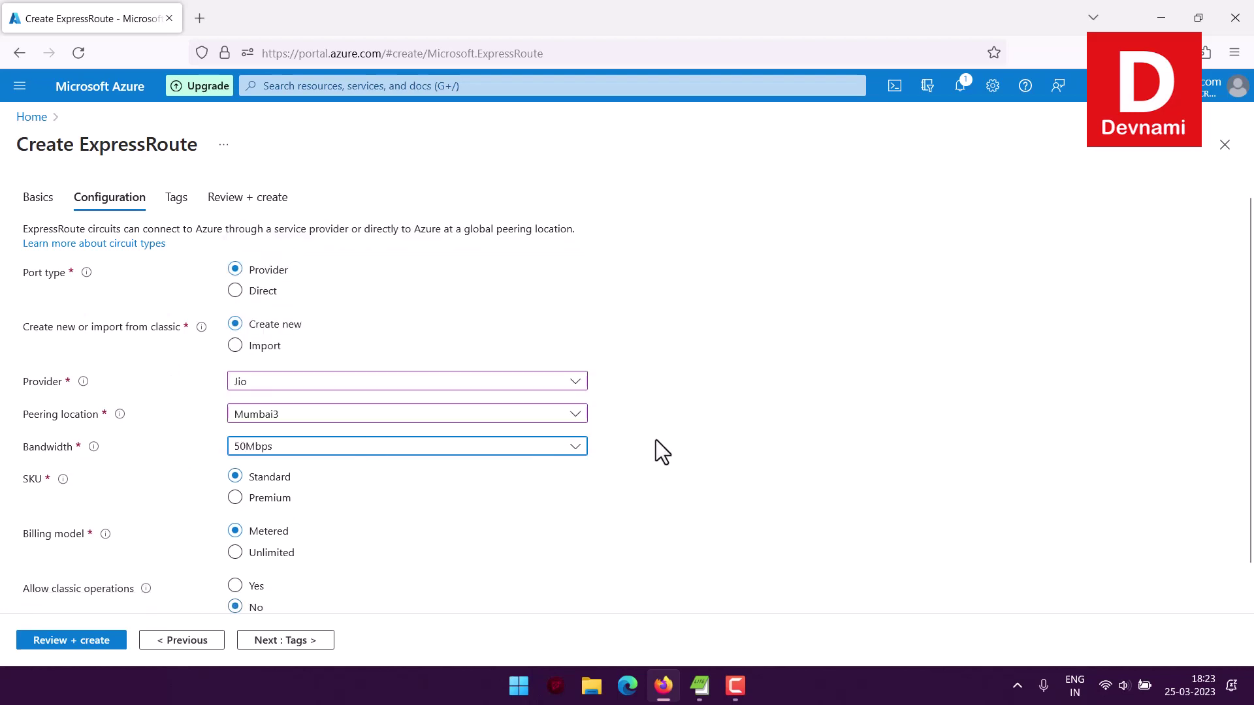
Step: Keep the remaining configuration defaults, skip adding tags and proceed to the final review of the circuit
{"action": "scroll", "coordinate": [655, 441], "scroll_direction": "down", "scroll_amount": 1}
{"action": "mouse_move", "coordinate": [64, 437]}
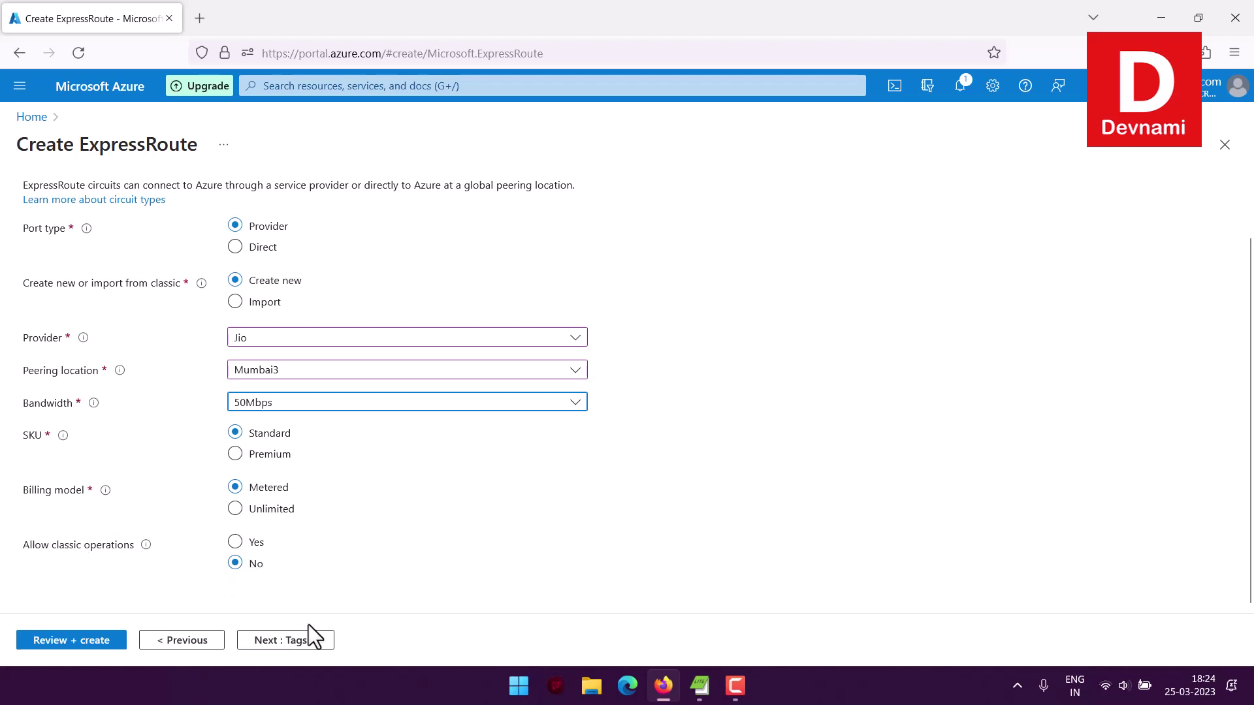
{"action": "left_click", "coordinate": [306, 641]}
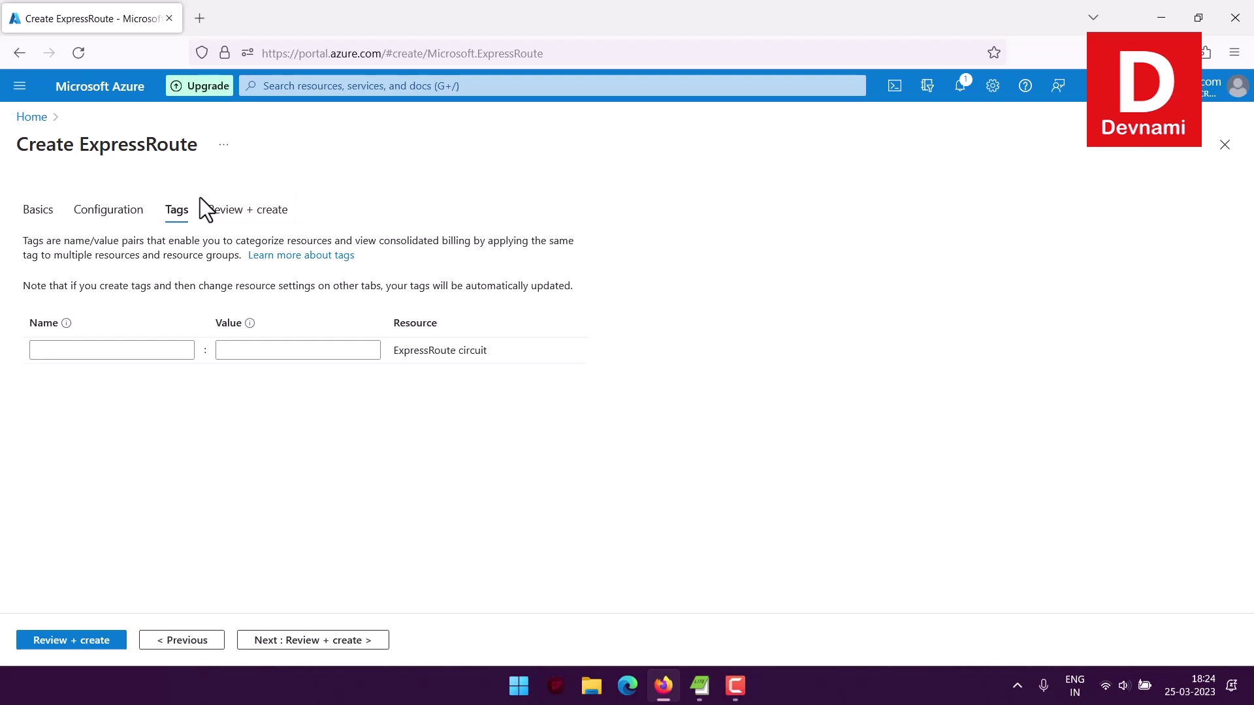
{"action": "left_click", "coordinate": [367, 643]}
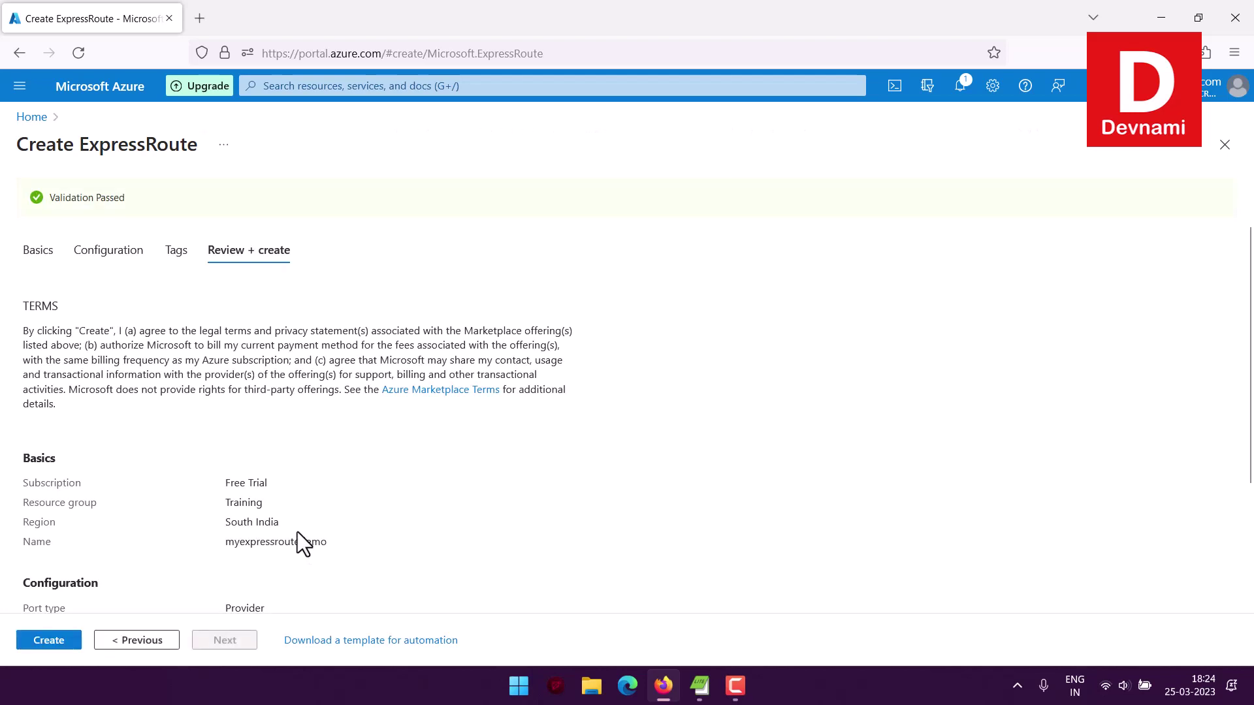
Step: Review the basics and configuration summary of myexpressroutedemo and create the ExpressRoute circuit
{"action": "scroll", "coordinate": [221, 421], "scroll_direction": "down", "scroll_amount": 3}
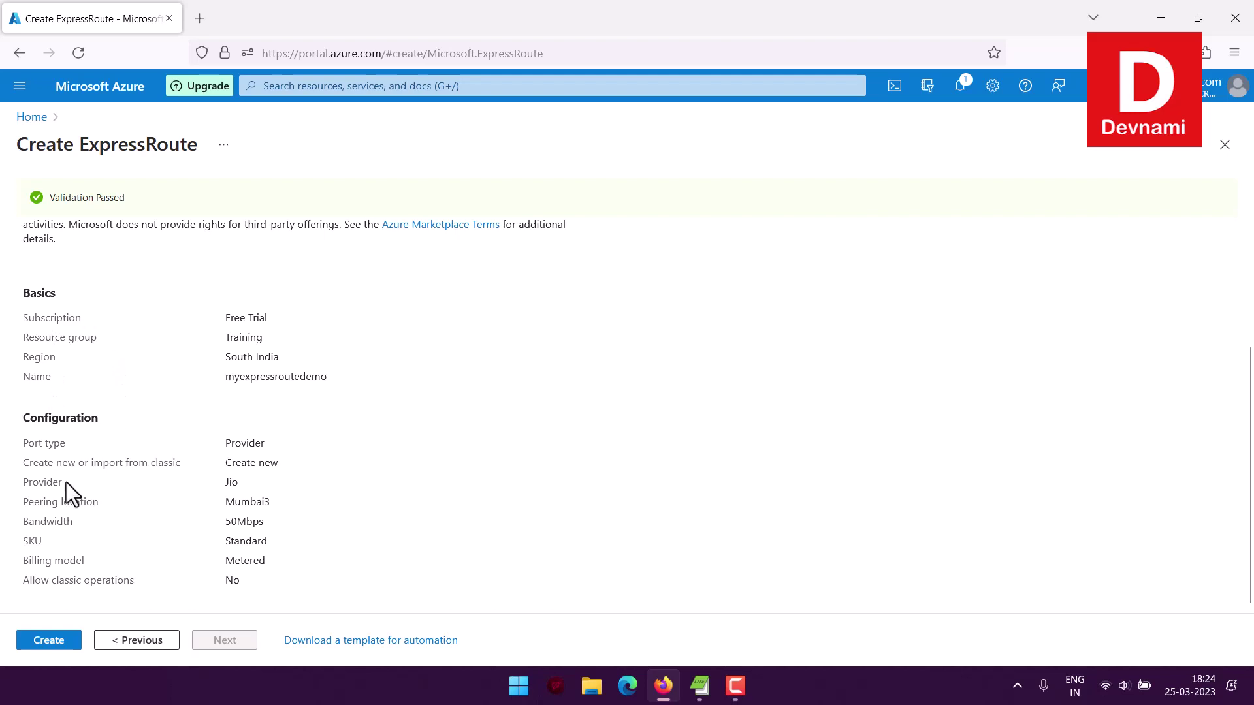
{"action": "left_click_drag", "start_coordinate": [47, 462], "coordinate": [285, 568]}
{"action": "left_click", "coordinate": [286, 568]}
{"action": "left_click", "coordinate": [57, 641]}
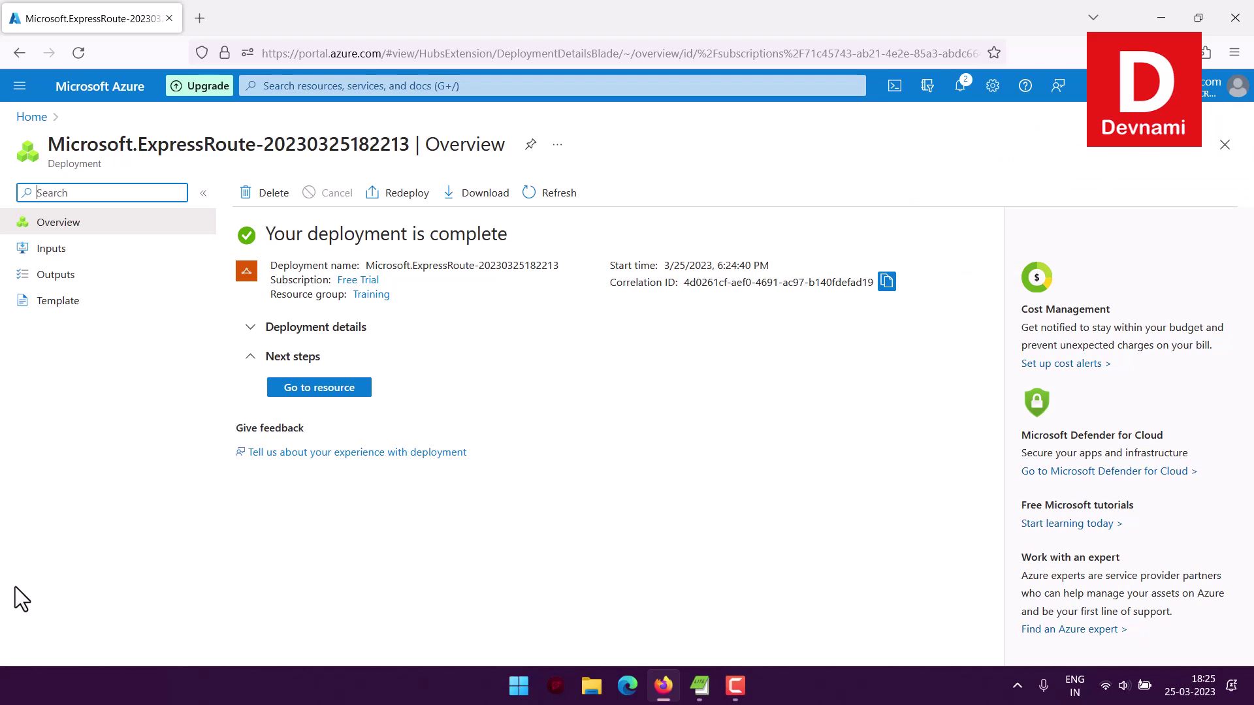
Step: Open the deployed circuit and examine its essentials, peerings and Global Reach details
{"action": "left_click", "coordinate": [344, 390]}
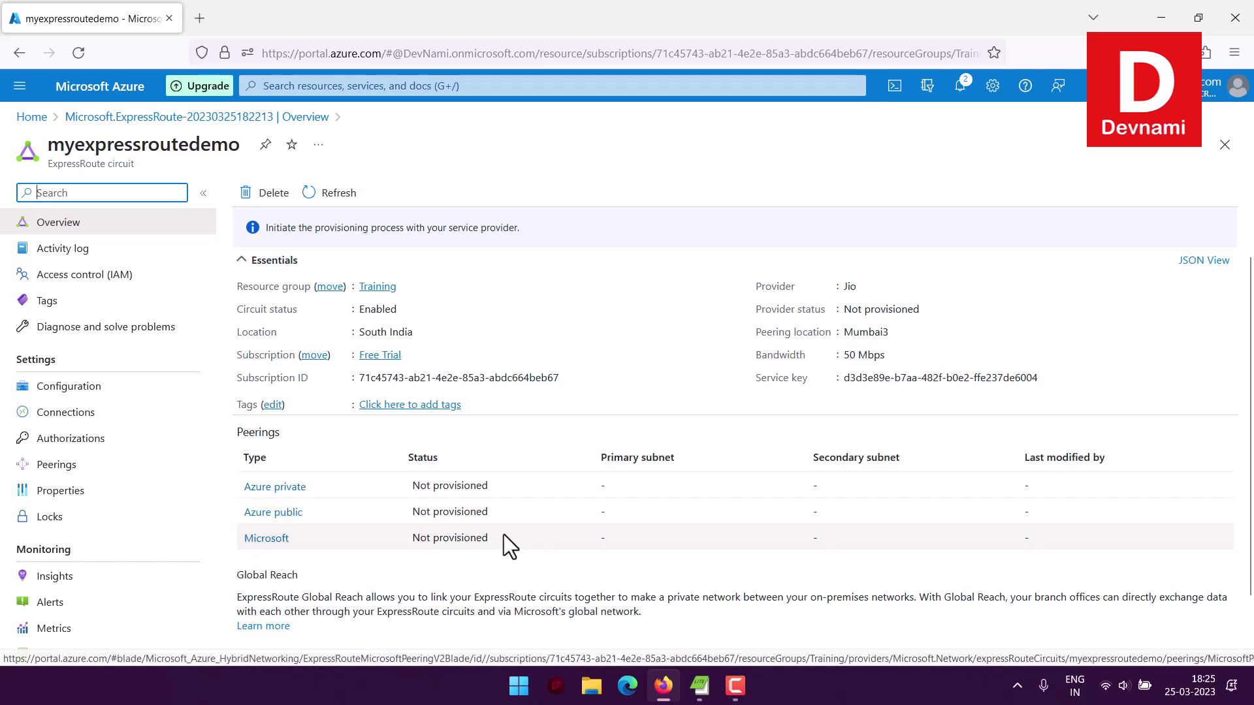
{"action": "scroll", "coordinate": [598, 507], "scroll_direction": "down", "scroll_amount": 2}
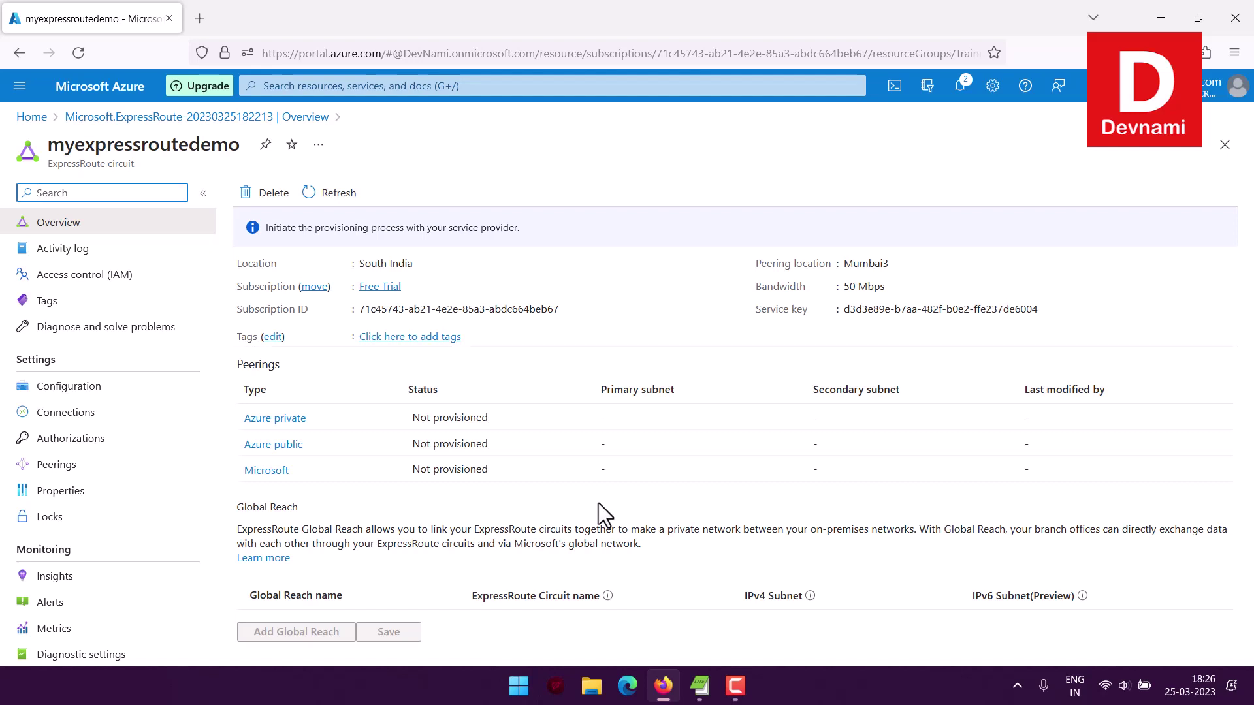
{"action": "scroll", "coordinate": [730, 625], "scroll_direction": "up", "scroll_amount": 2}
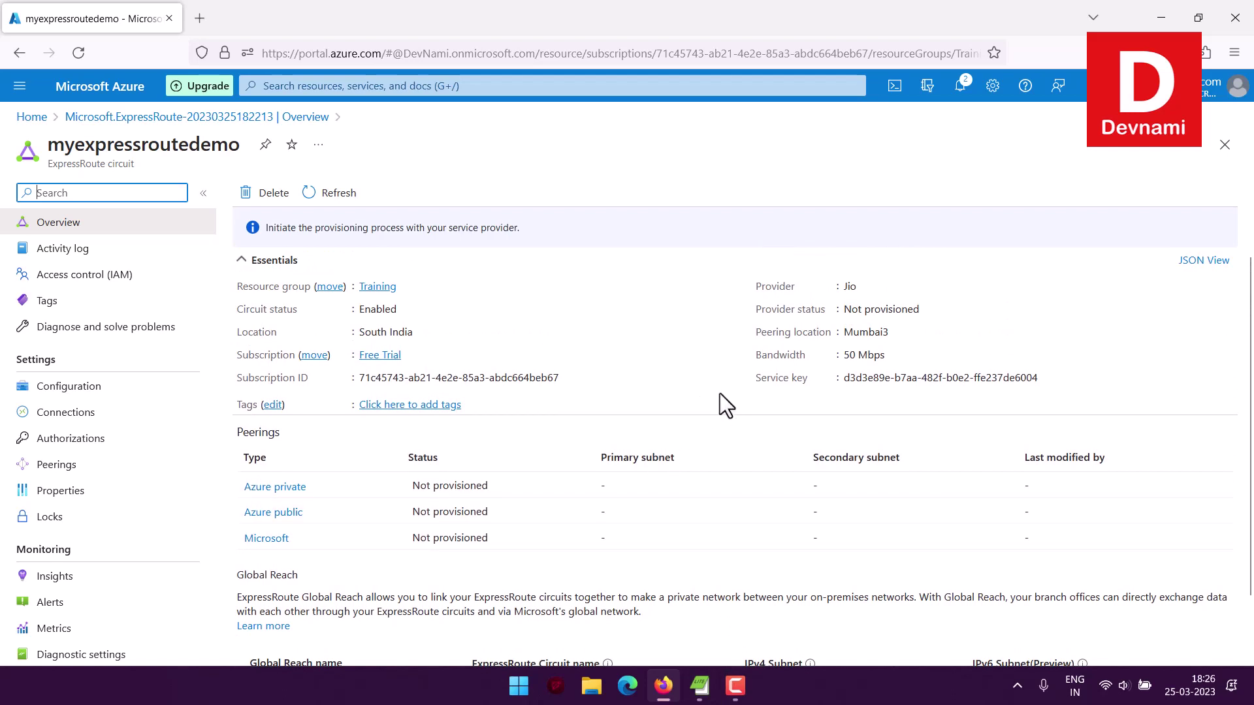
Step: Examine the circuit's configuration settings and the provisioning notice for its connections
{"action": "left_click", "coordinate": [42, 384]}
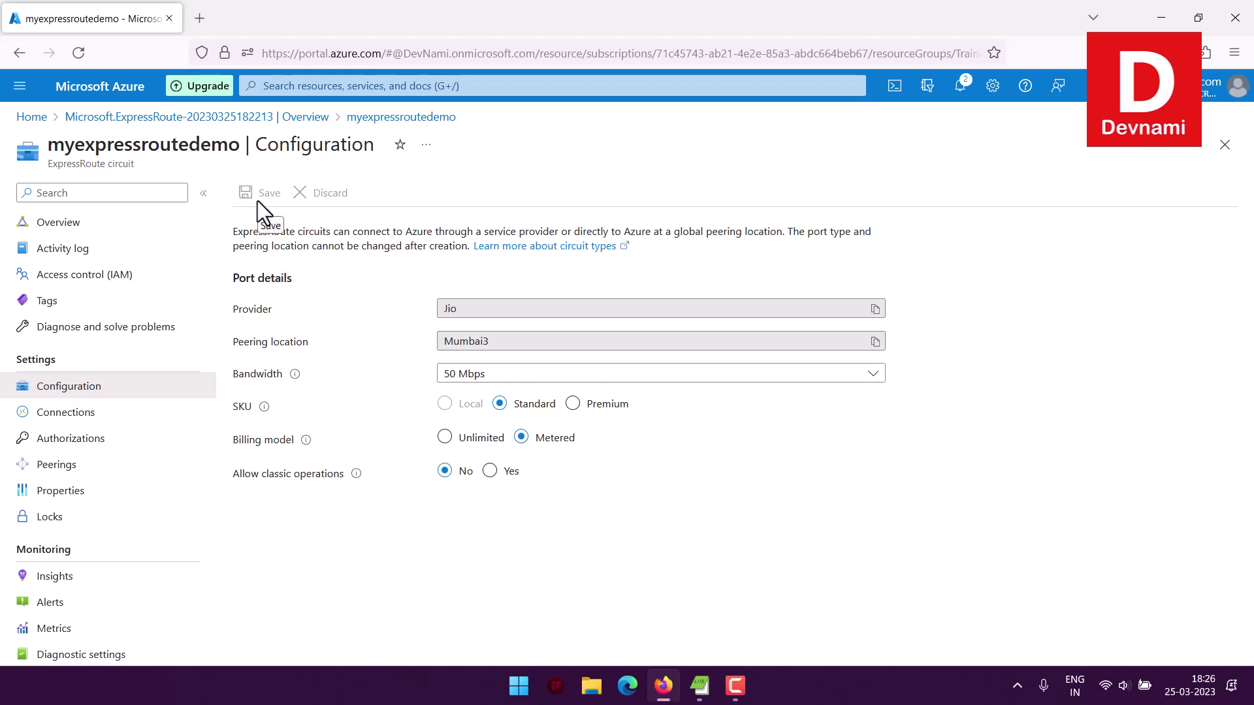
{"action": "left_click", "coordinate": [90, 412]}
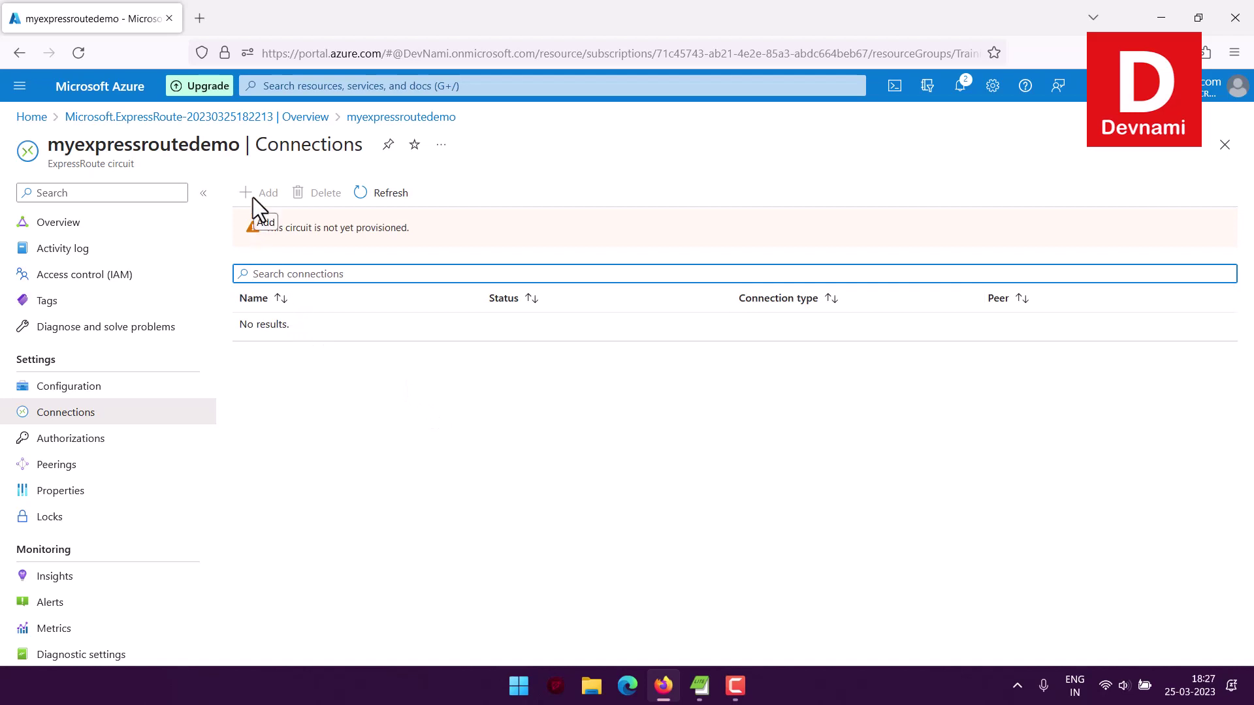
{"action": "left_click_drag", "start_coordinate": [297, 228], "coordinate": [415, 233]}
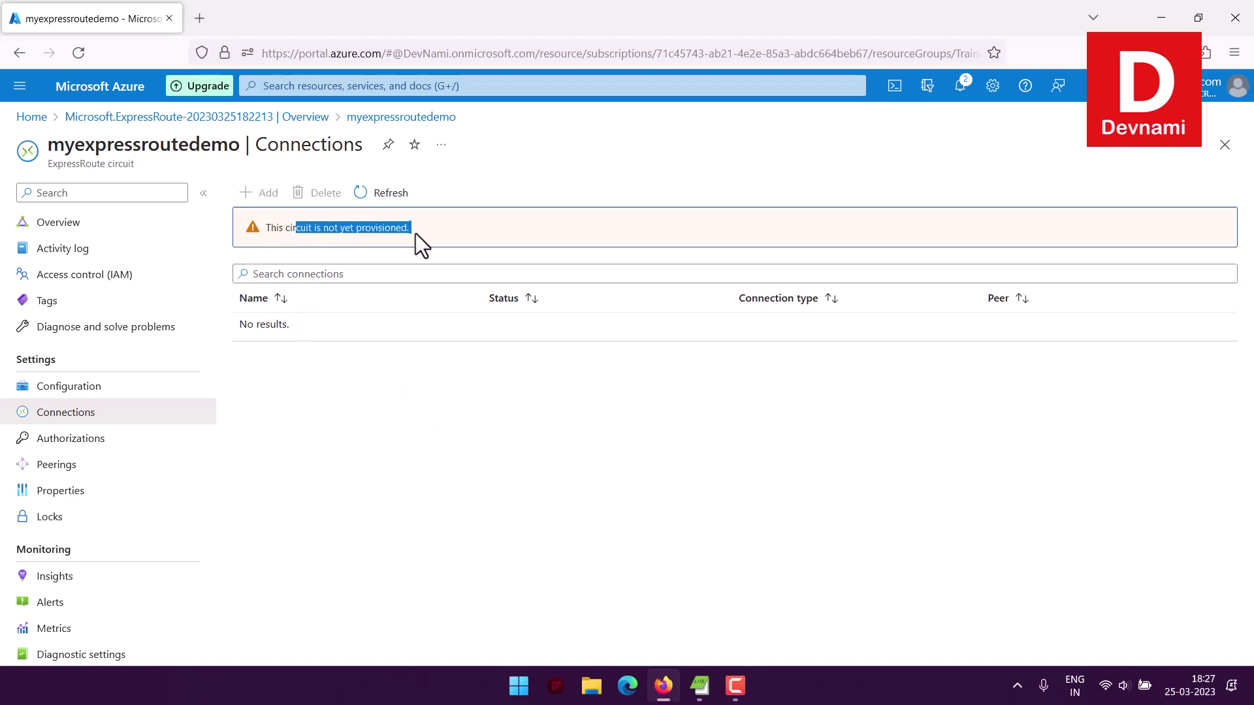
{"action": "left_click", "coordinate": [418, 234]}
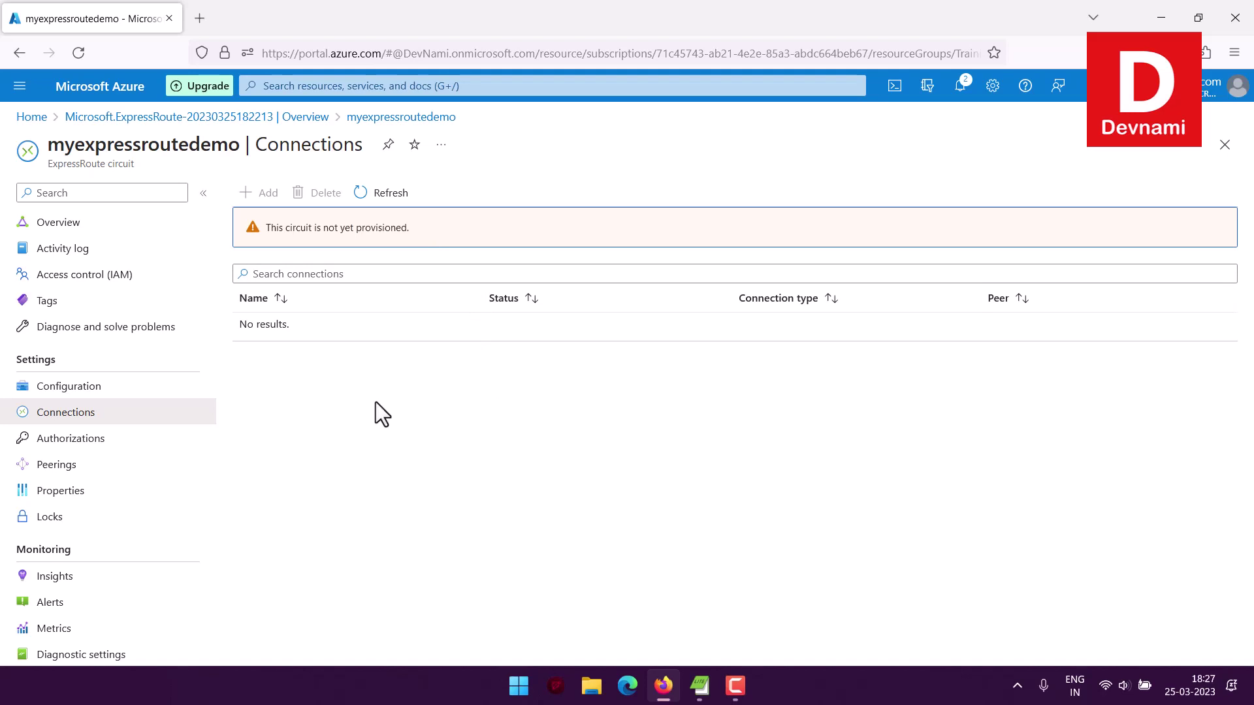
Step: Examine the circuit's authorizations and the status of its Azure private, Azure public and Microsoft peerings
{"action": "left_click", "coordinate": [26, 442]}
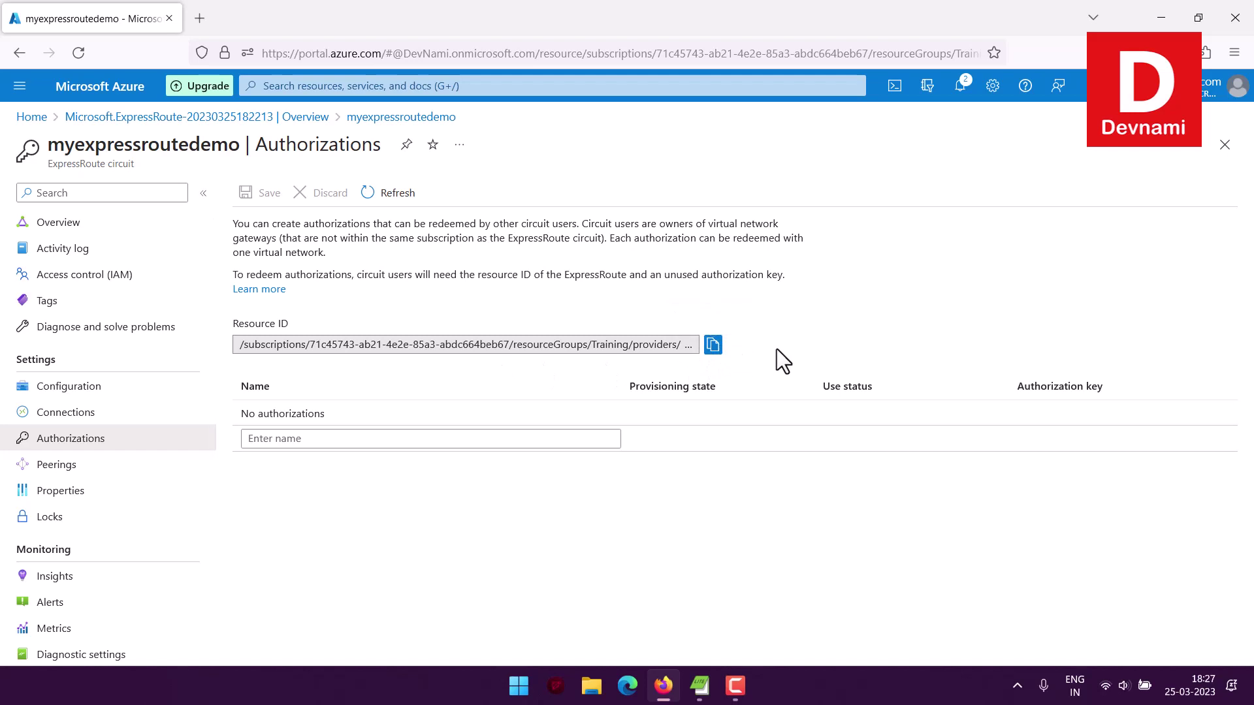
{"action": "left_click", "coordinate": [501, 432]}
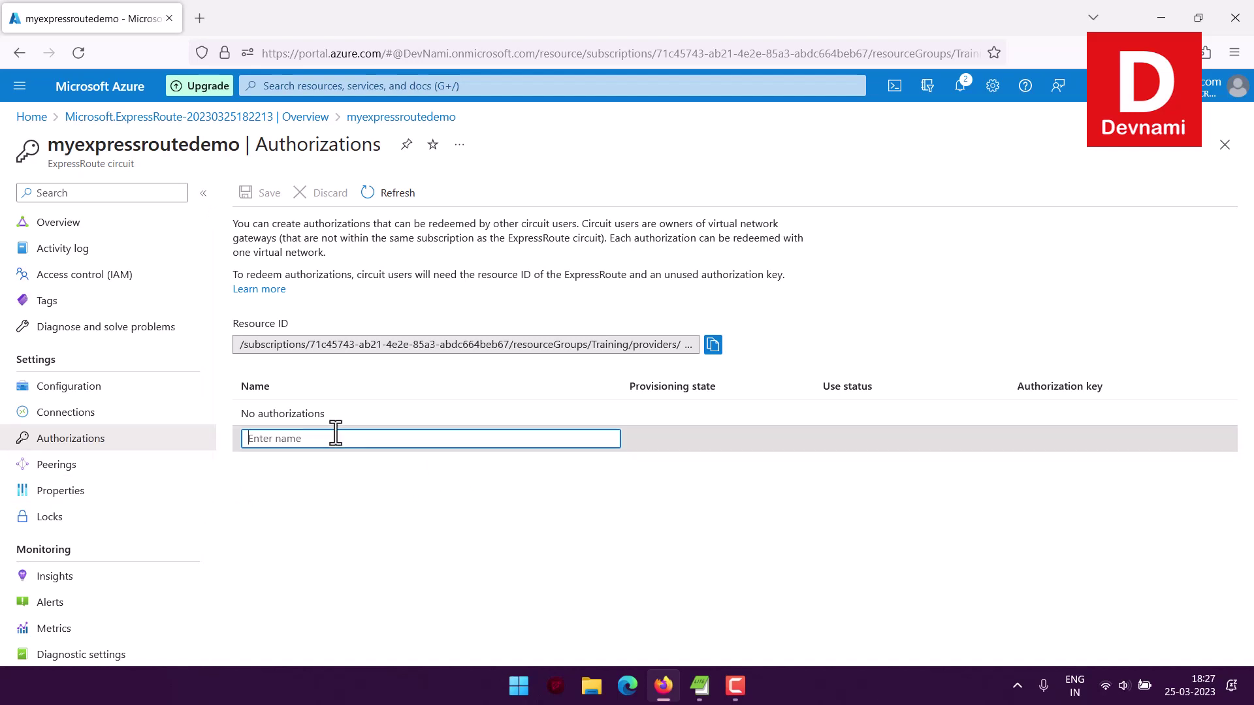
{"action": "left_click", "coordinate": [46, 469]}
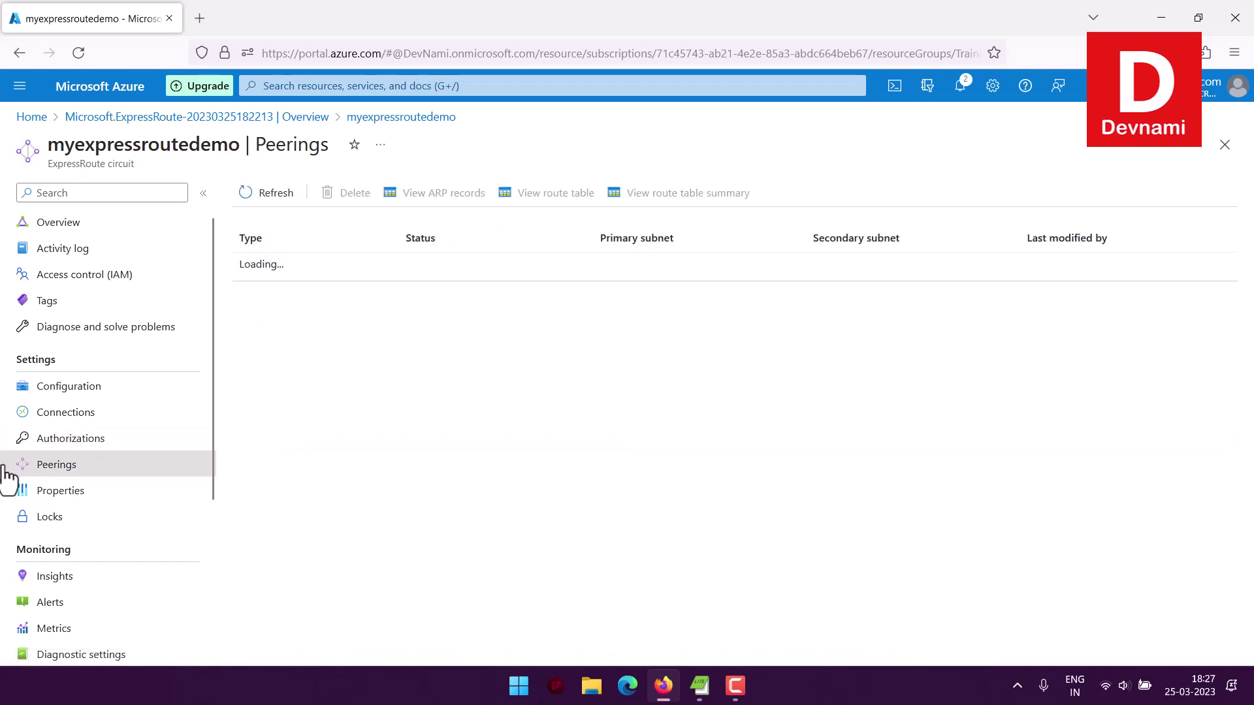
{"action": "left_click_drag", "start_coordinate": [410, 266], "coordinate": [504, 320]}
{"action": "left_click", "coordinate": [504, 319]}
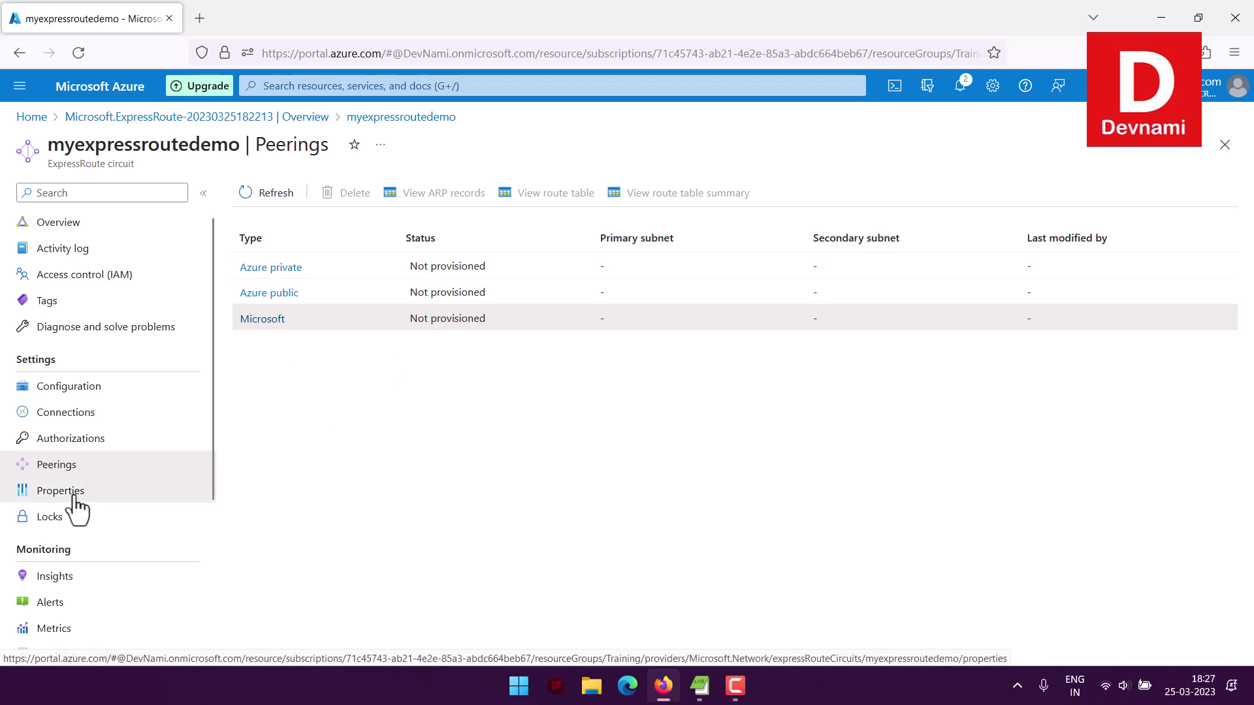
Step: Examine the circuit's properties, from circuit status and provider details to location, resource group and subscription
{"action": "left_click", "coordinate": [39, 493]}
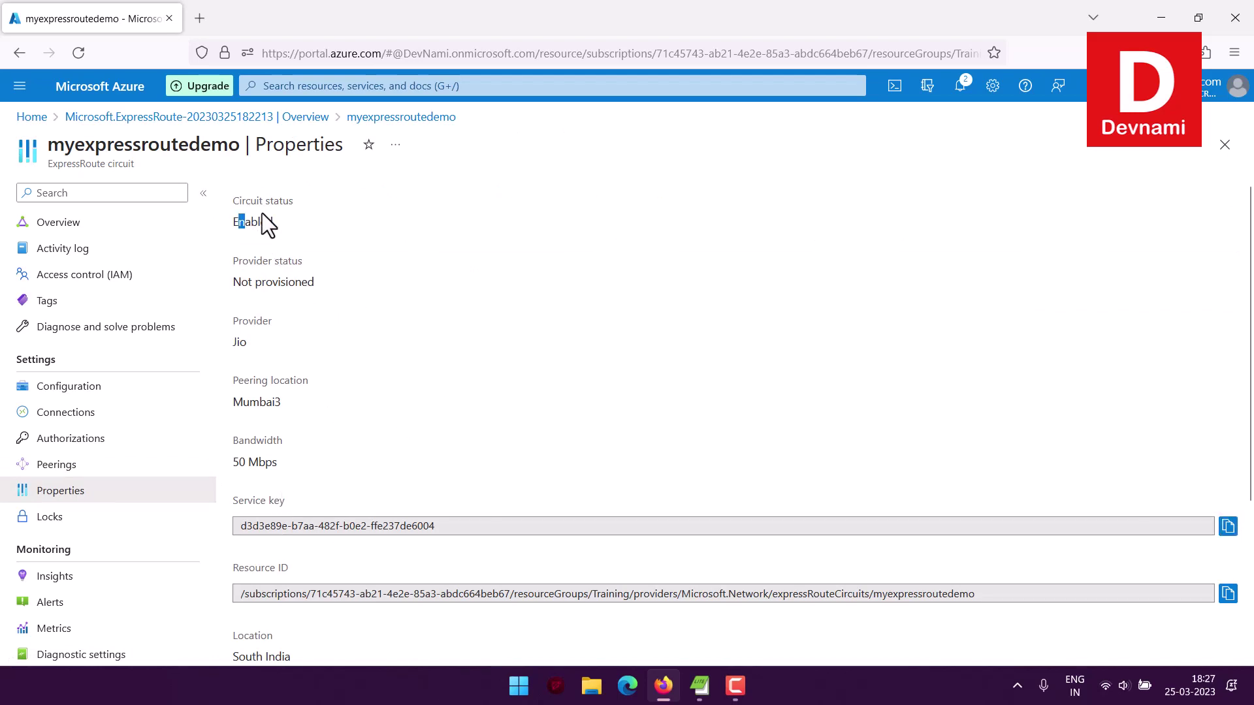
{"action": "left_click_drag", "start_coordinate": [262, 222], "coordinate": [288, 229]}
{"action": "left_click", "coordinate": [287, 229]}
{"action": "scroll", "coordinate": [304, 333], "scroll_direction": "down", "scroll_amount": 2}
{"action": "scroll", "coordinate": [301, 337], "scroll_direction": "down", "scroll_amount": 3}
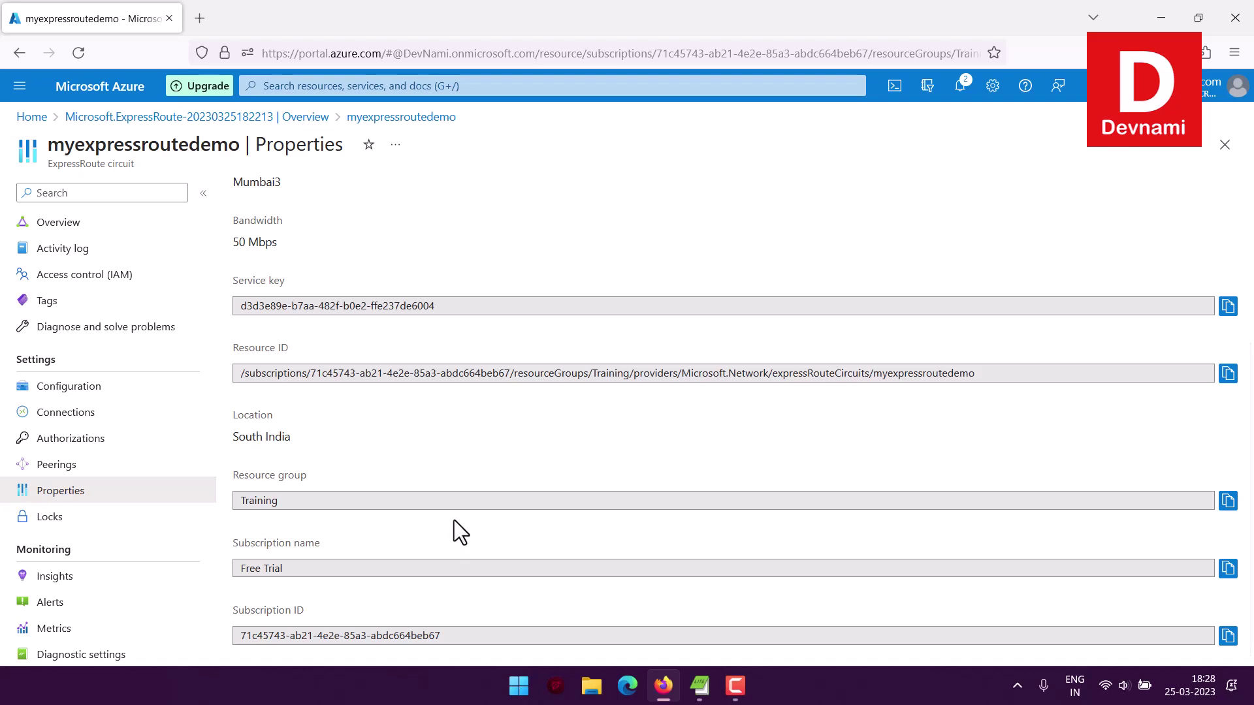
Step: Examine the circuit's Insights, covering the availability, throughput and packet drop metrics and the resource topology
{"action": "scroll", "coordinate": [131, 516], "scroll_direction": "down", "scroll_amount": 3}
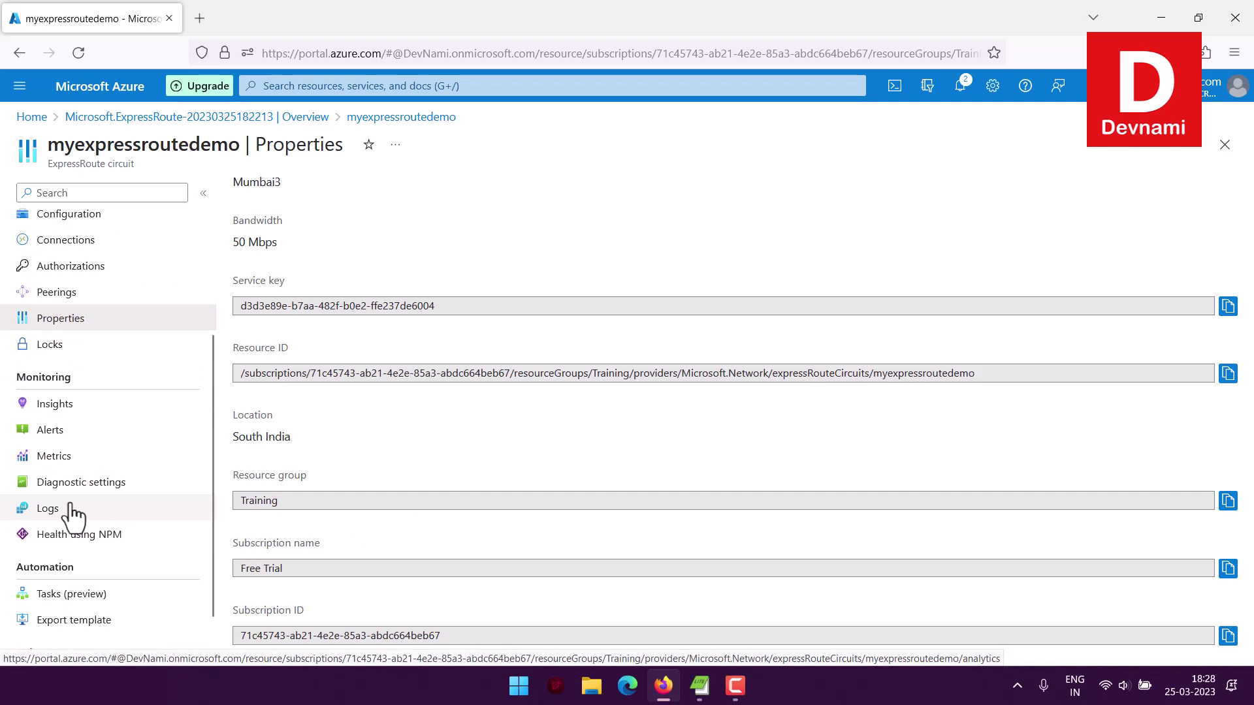
{"action": "scroll", "coordinate": [173, 490], "scroll_direction": "up", "scroll_amount": 3}
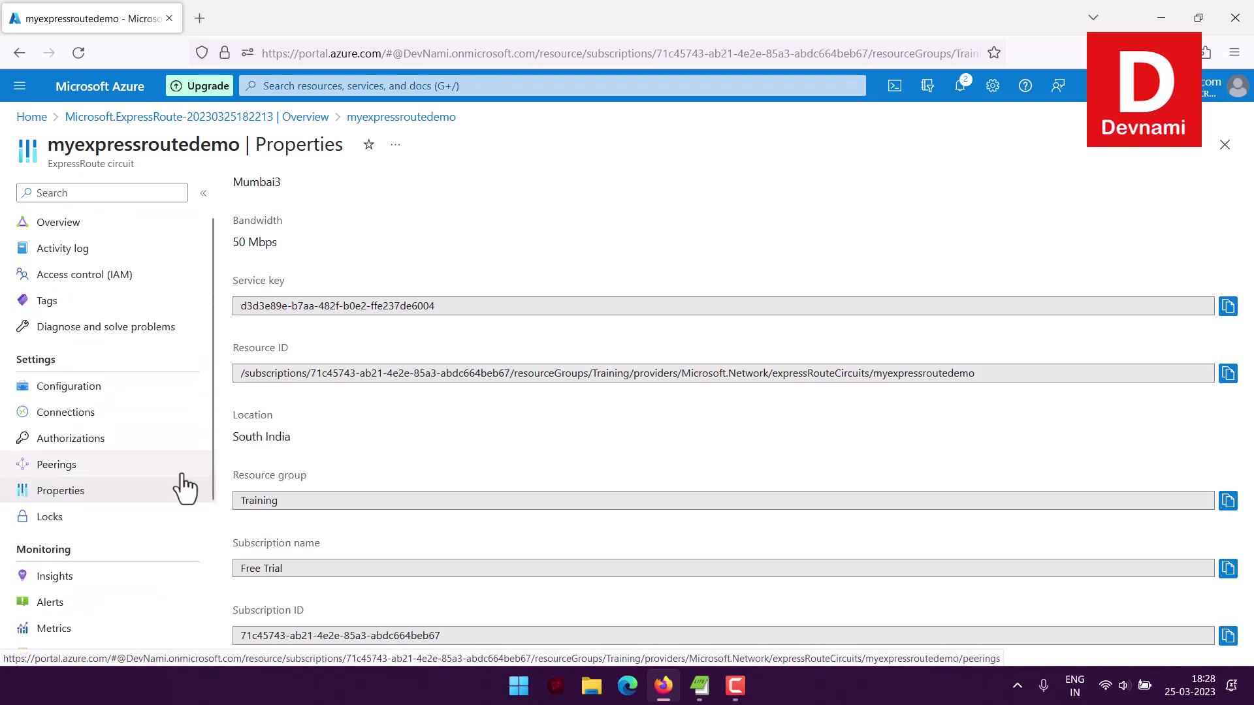
{"action": "scroll", "coordinate": [186, 487], "scroll_direction": "down", "scroll_amount": 4}
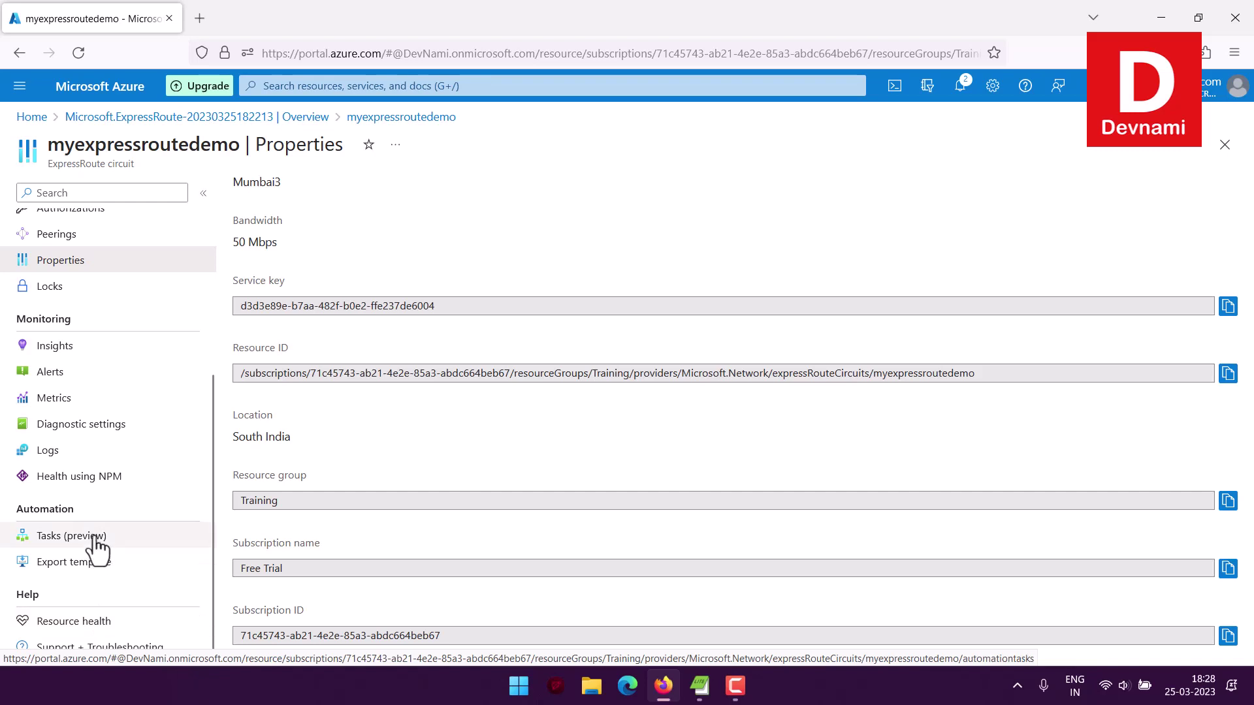
{"action": "left_click", "coordinate": [91, 353]}
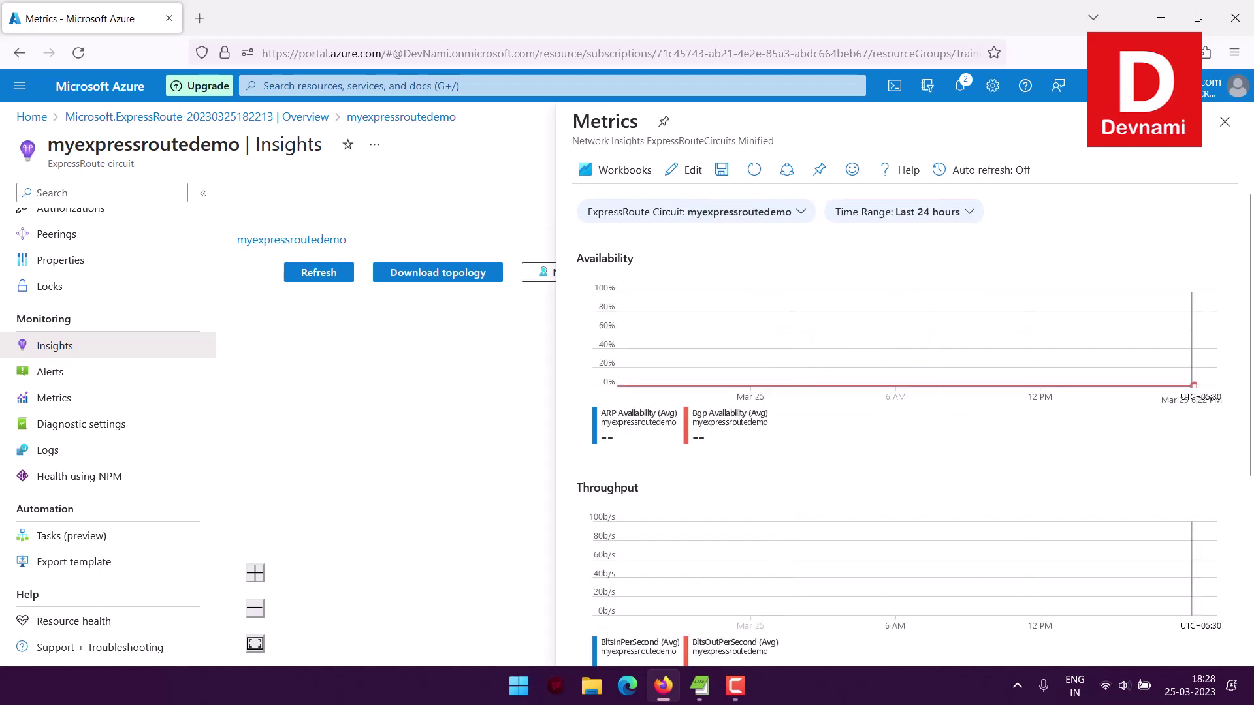
{"action": "scroll", "coordinate": [1209, 407], "scroll_direction": "down", "scroll_amount": 4}
{"action": "scroll", "coordinate": [1209, 402], "scroll_direction": "up", "scroll_amount": 5}
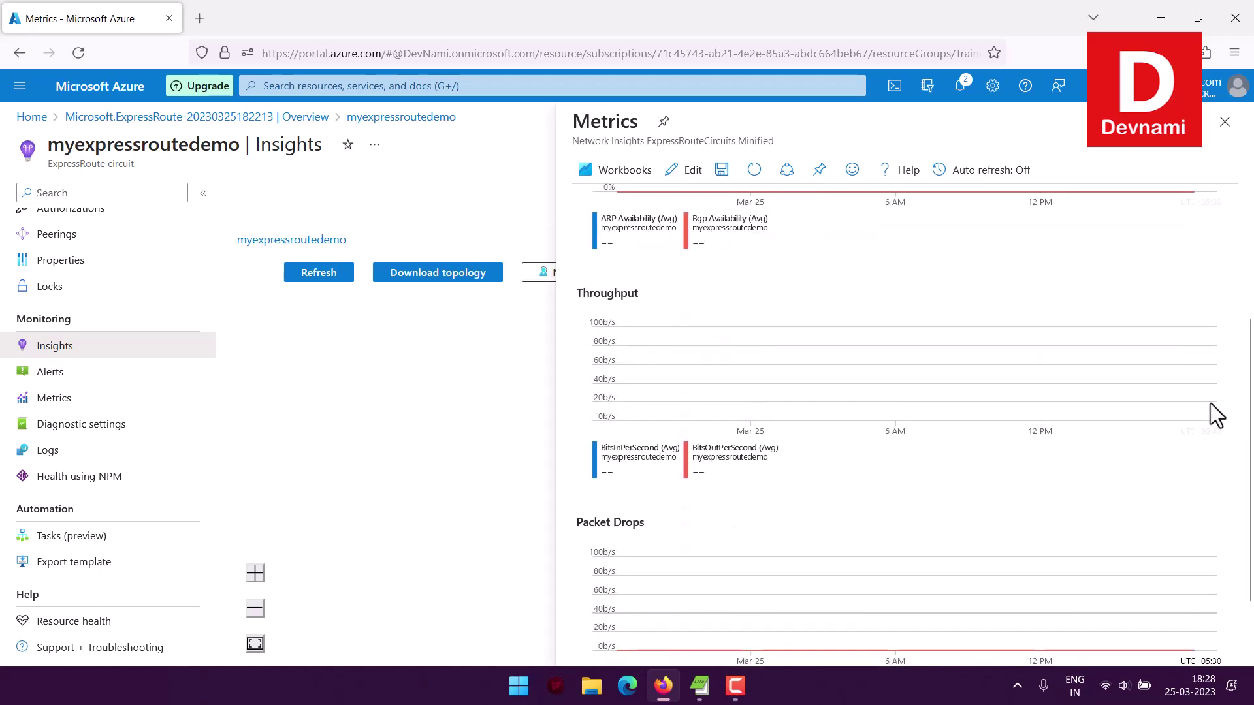
{"action": "left_click", "coordinate": [1224, 122]}
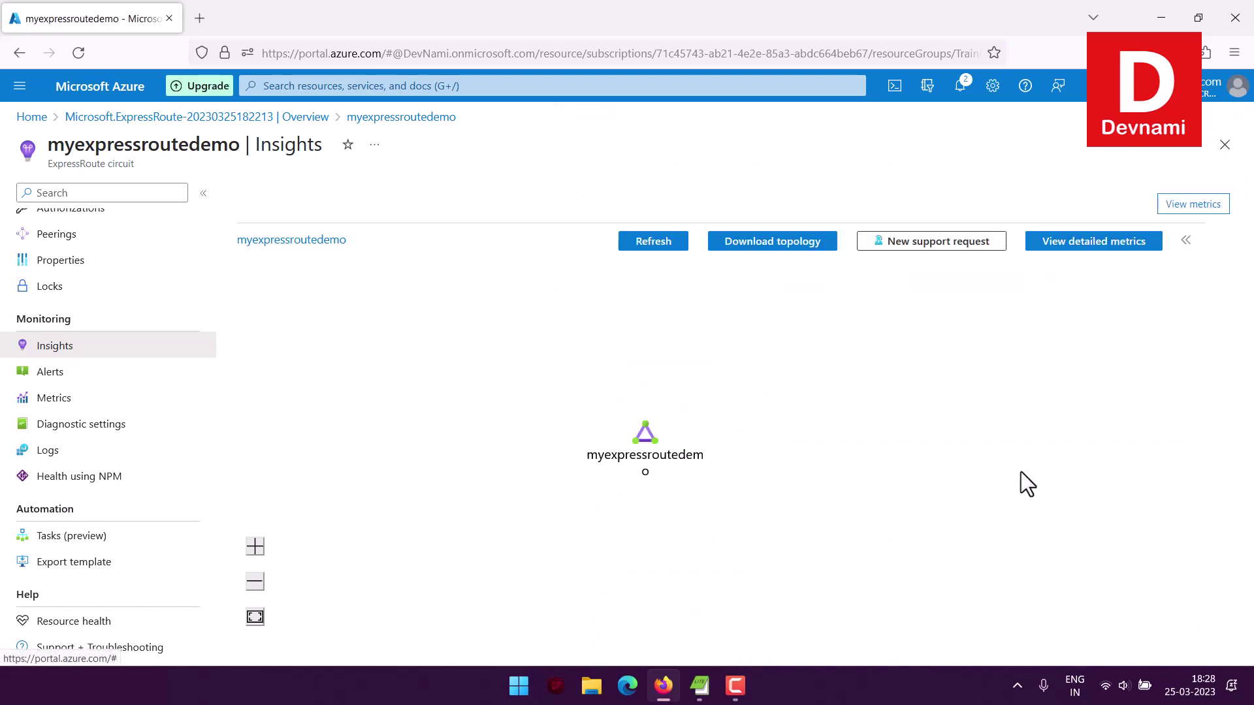
{"action": "scroll", "coordinate": [1024, 469], "scroll_direction": "down", "scroll_amount": 3}
{"action": "scroll", "coordinate": [930, 453], "scroll_direction": "up", "scroll_amount": 4}
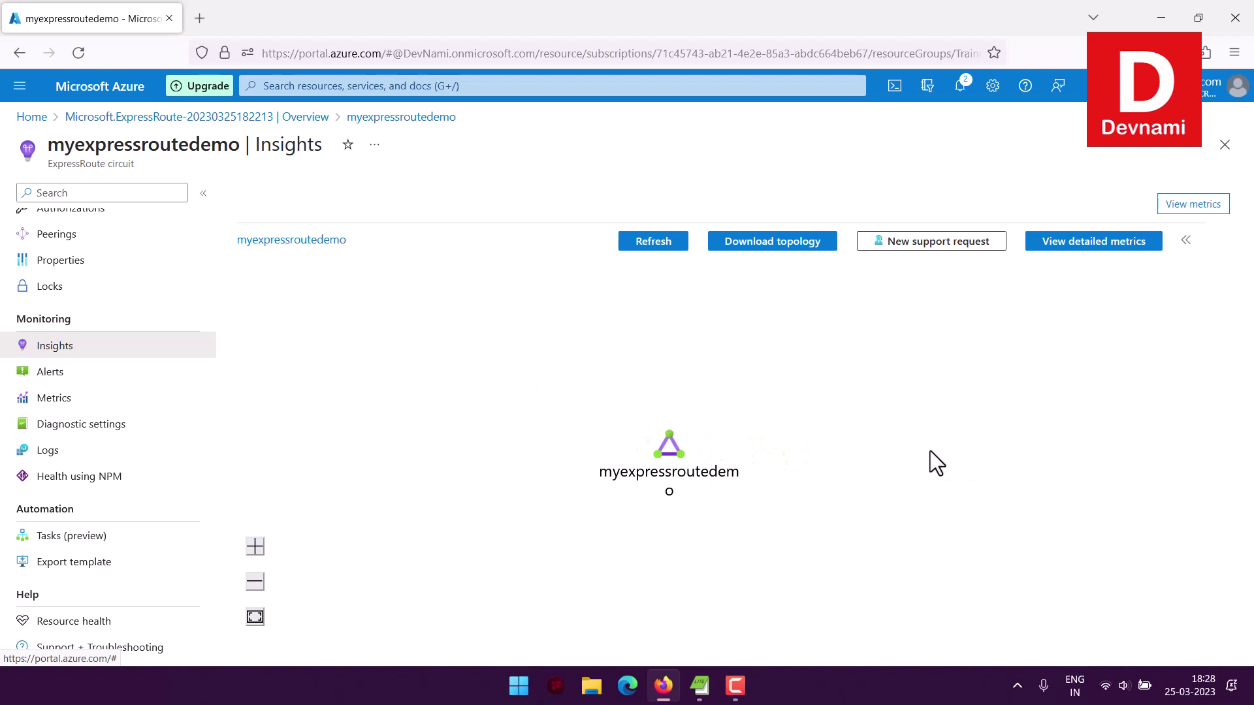
Step: Return to the circuit's overview from Insights and look over its monitoring, automation and help options
{"action": "left_click", "coordinate": [291, 241]}
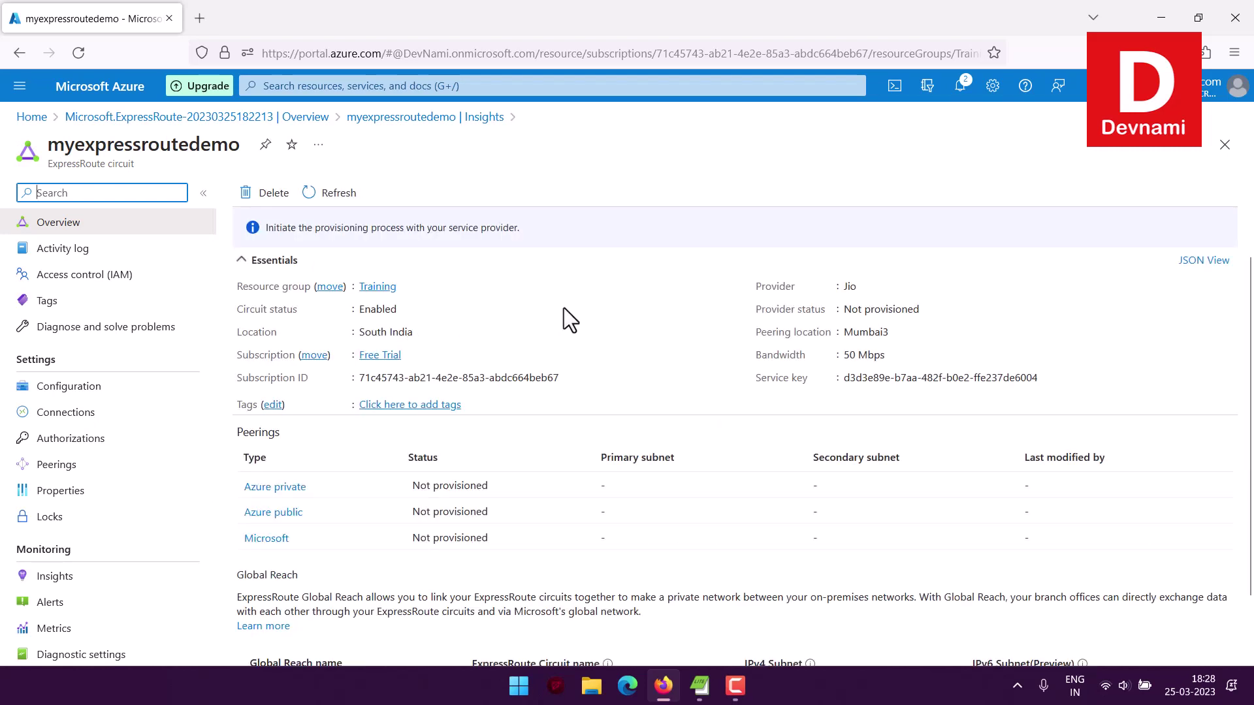
{"action": "scroll", "coordinate": [105, 444], "scroll_direction": "down", "scroll_amount": 3}
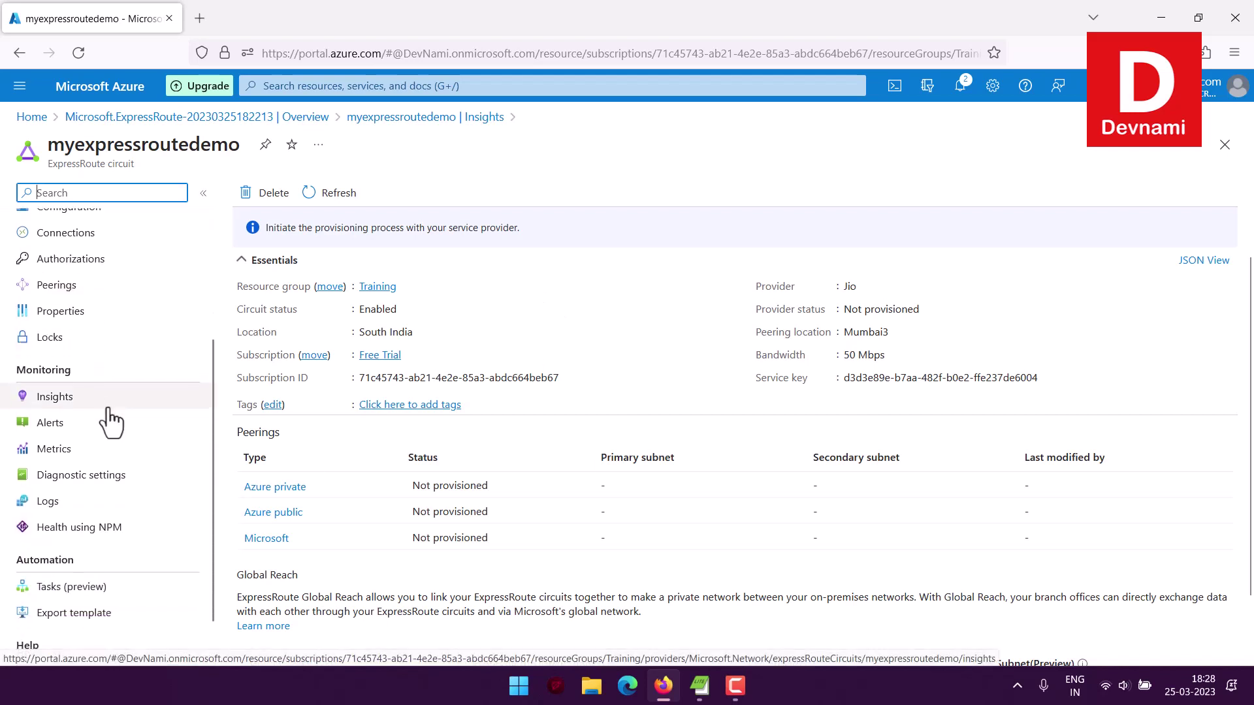
{"action": "scroll", "coordinate": [111, 421], "scroll_direction": "down", "scroll_amount": 1}
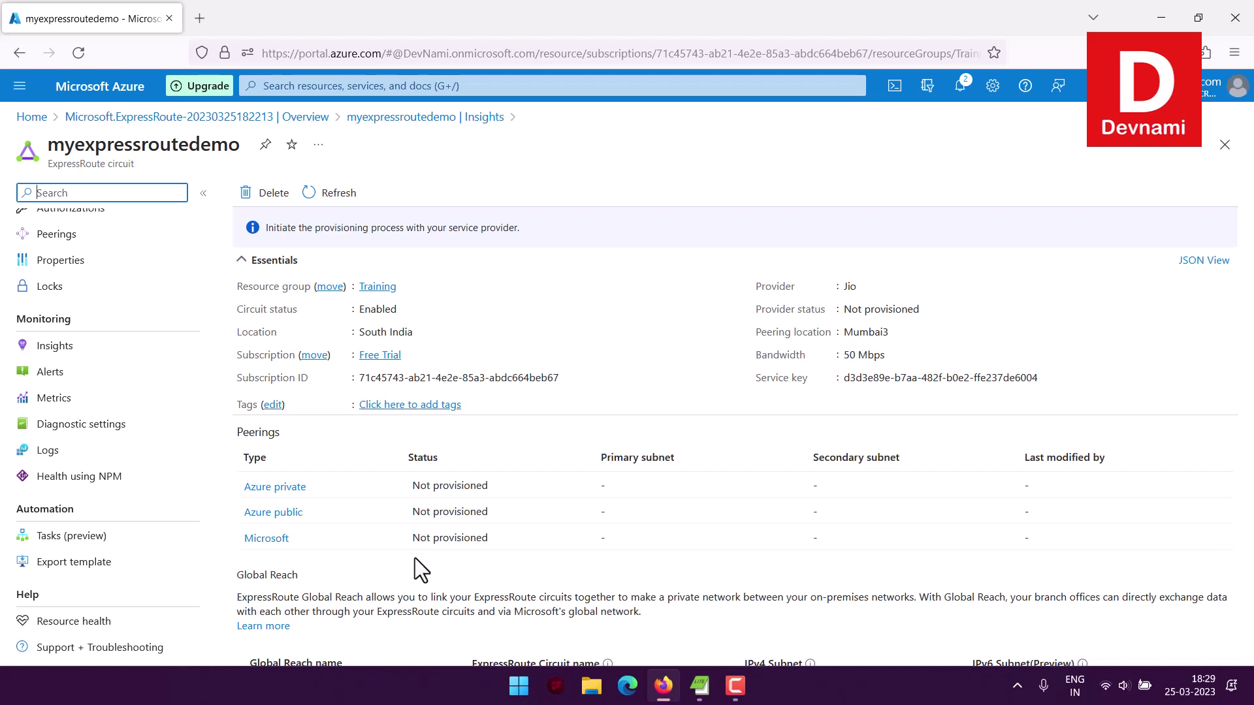
{"action": "scroll", "coordinate": [104, 506], "scroll_direction": "up", "scroll_amount": 3}
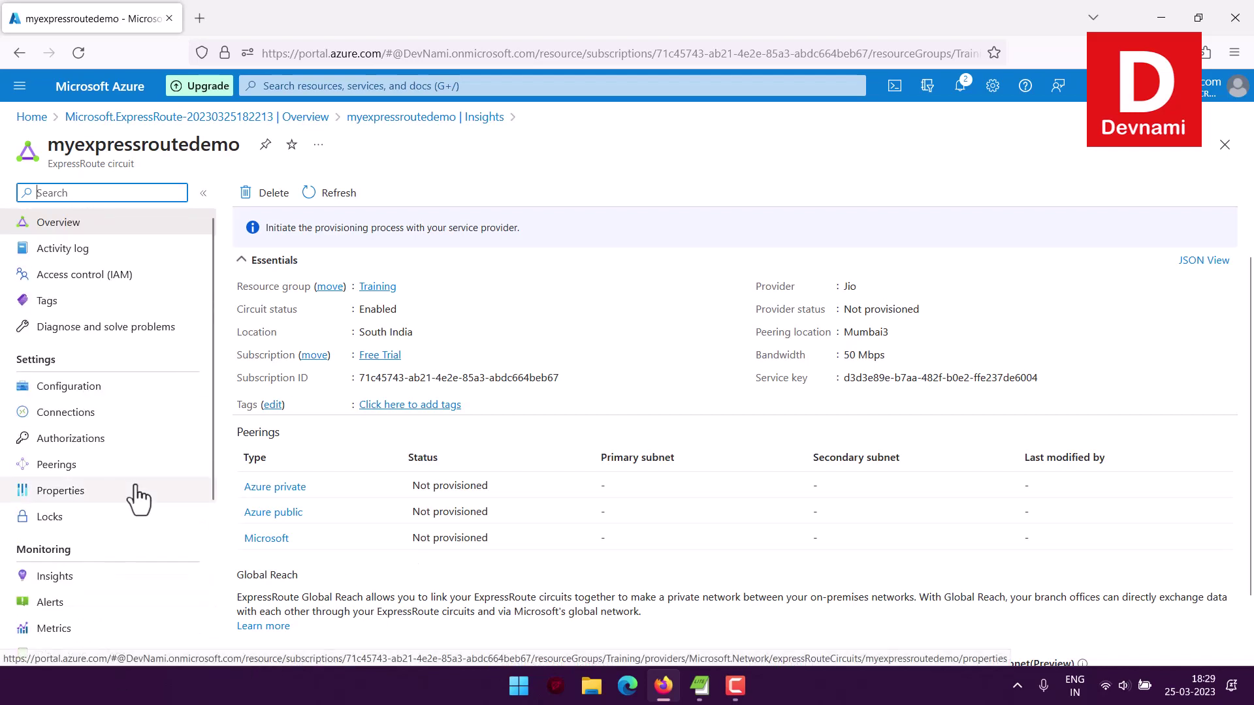
{"action": "left_click", "coordinate": [120, 222]}
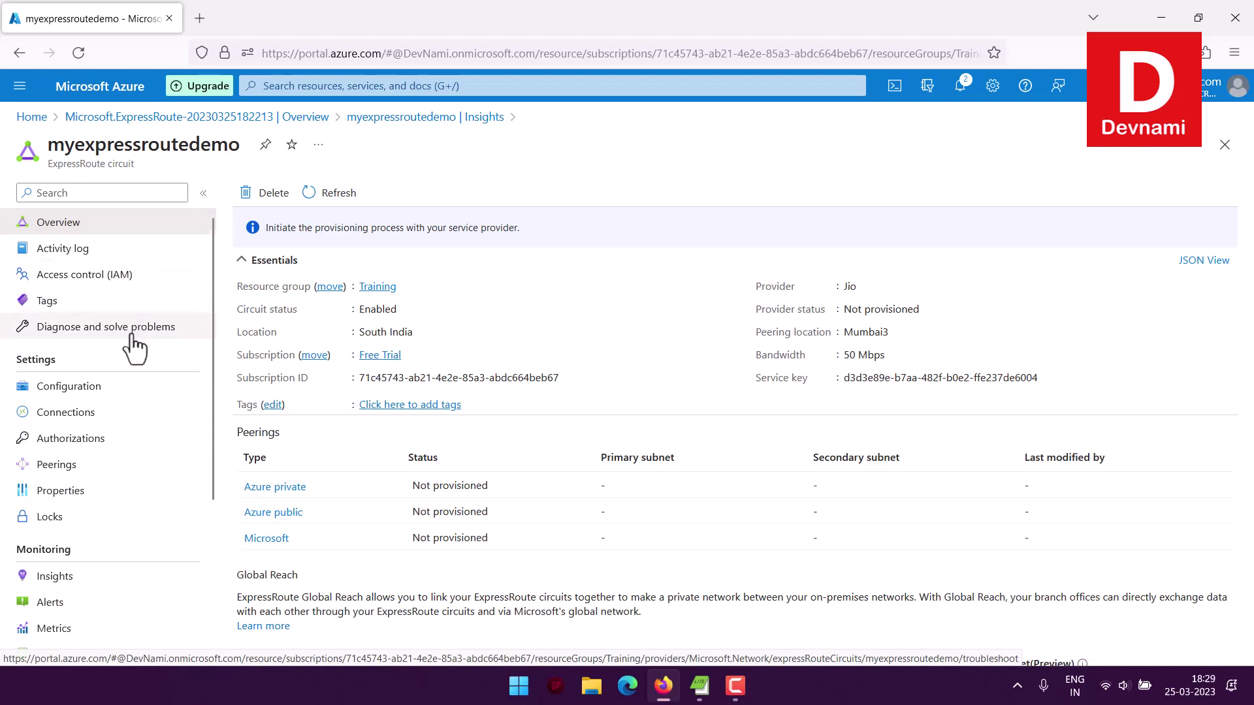
Step: Examine the circuit's access control, covering role assignments, roles, classic administrators and deny assignments
{"action": "left_click", "coordinate": [106, 275]}
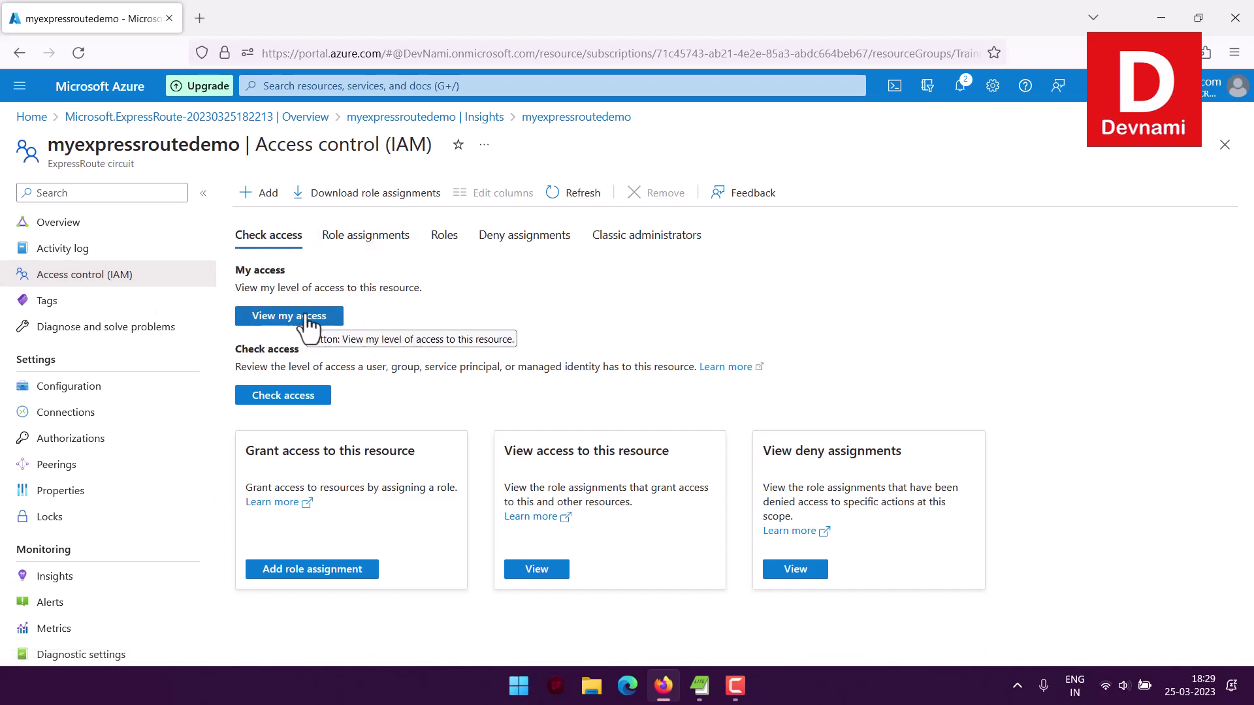
{"action": "left_click", "coordinate": [355, 238]}
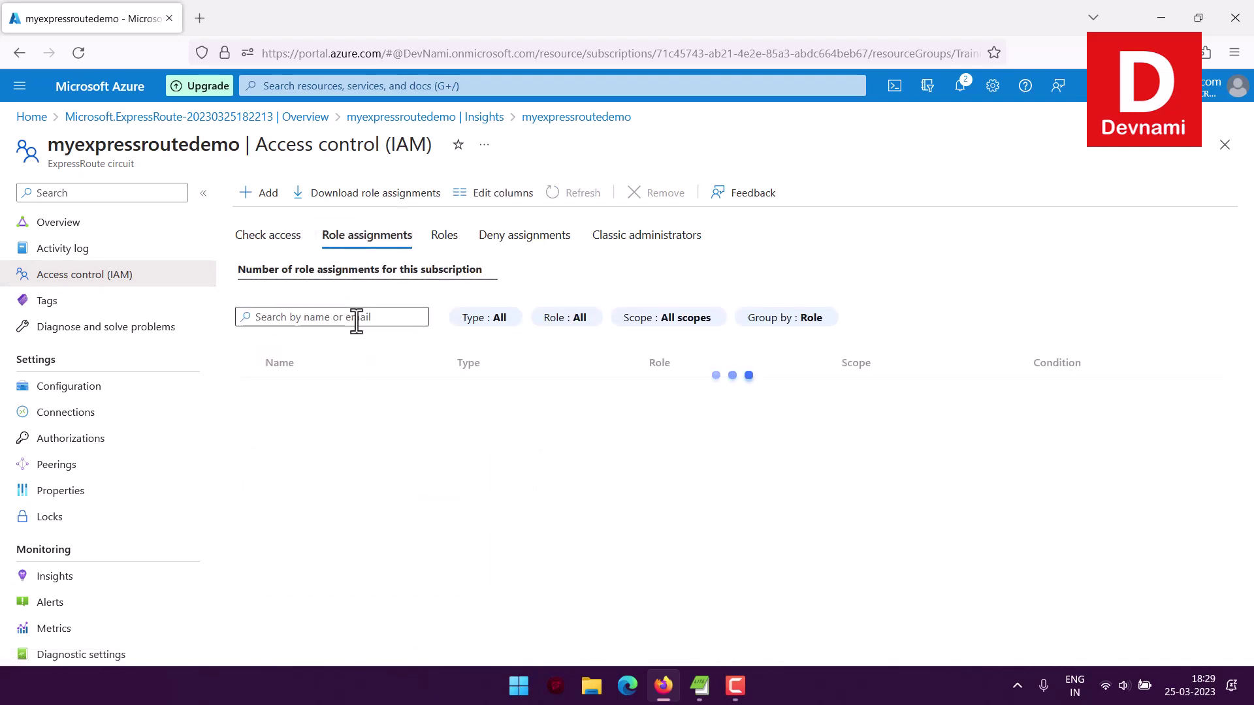
{"action": "left_click", "coordinate": [442, 256]}
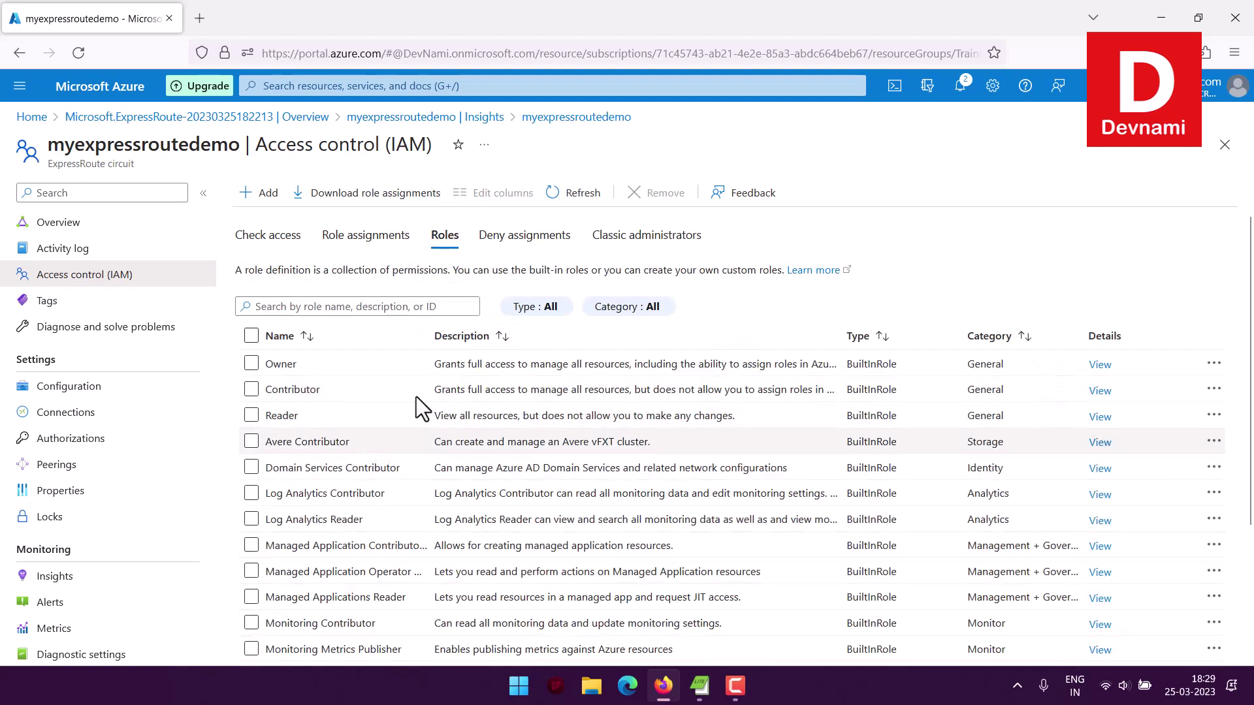
{"action": "left_click", "coordinate": [621, 245]}
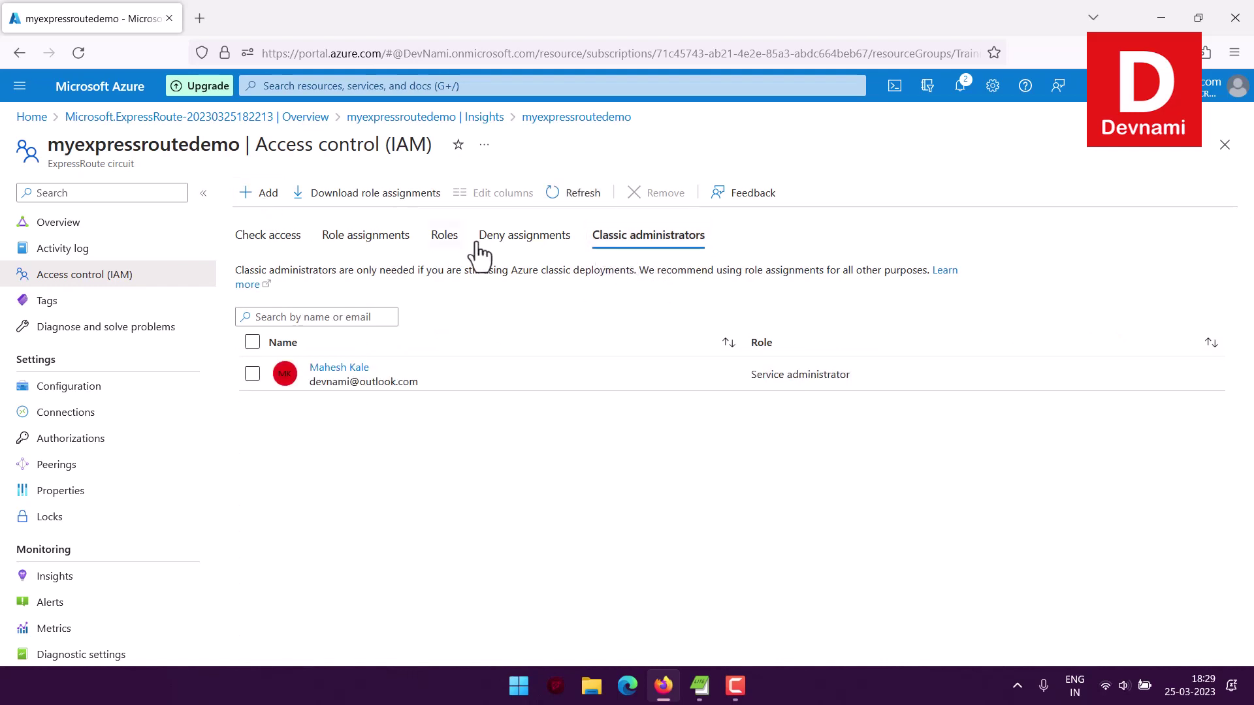
{"action": "left_click", "coordinate": [509, 243]}
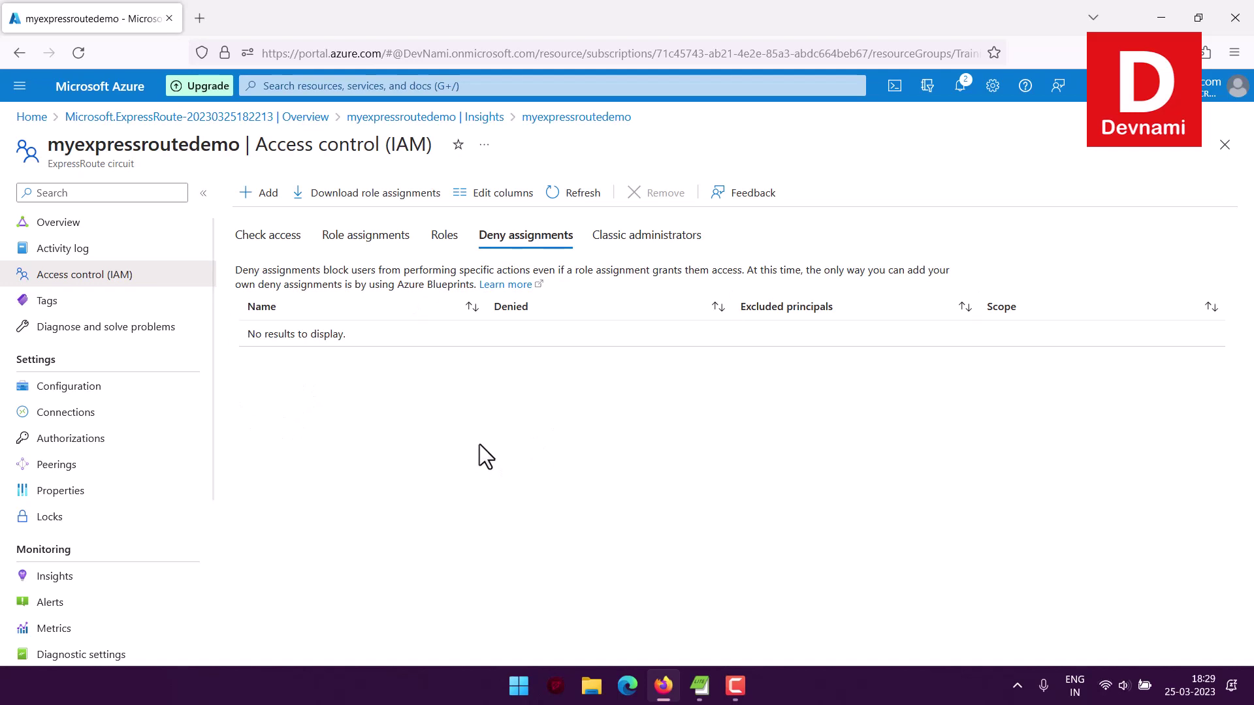
Step: Examine the name and value fields for the circuit's tags without adding any tag
{"action": "left_click", "coordinate": [52, 302]}
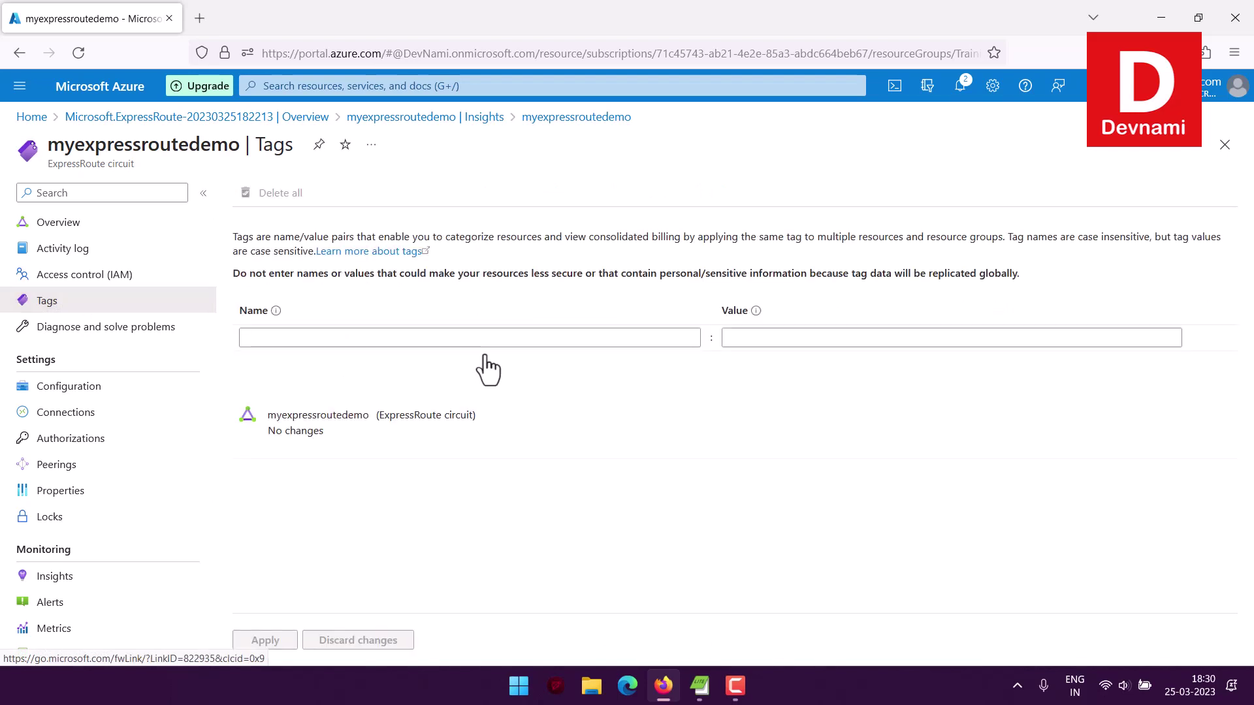
{"action": "left_click", "coordinate": [361, 338]}
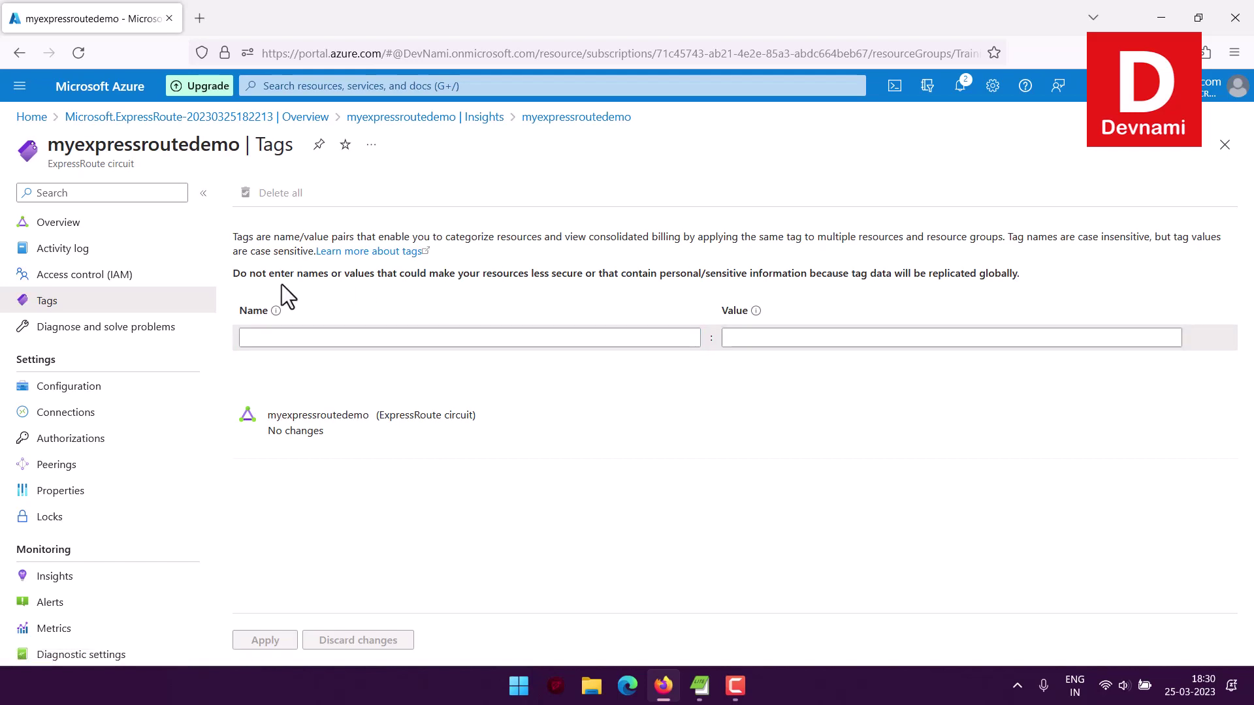
{"action": "scroll", "coordinate": [186, 299], "scroll_direction": "down", "scroll_amount": 3}
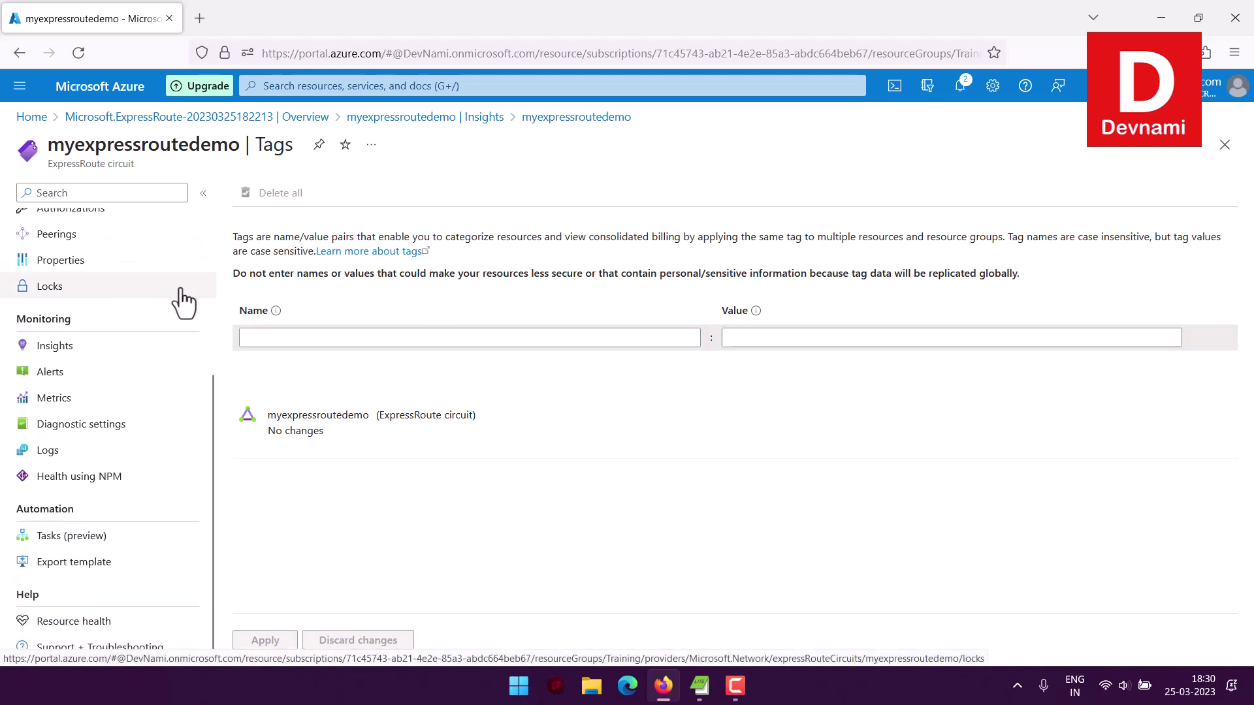
Step: Delete the myexpressroutedemo ExpressRoute circuit from its overview and confirm the deletion
{"action": "scroll", "coordinate": [182, 289], "scroll_direction": "up", "scroll_amount": 3}
{"action": "left_click", "coordinate": [124, 223]}
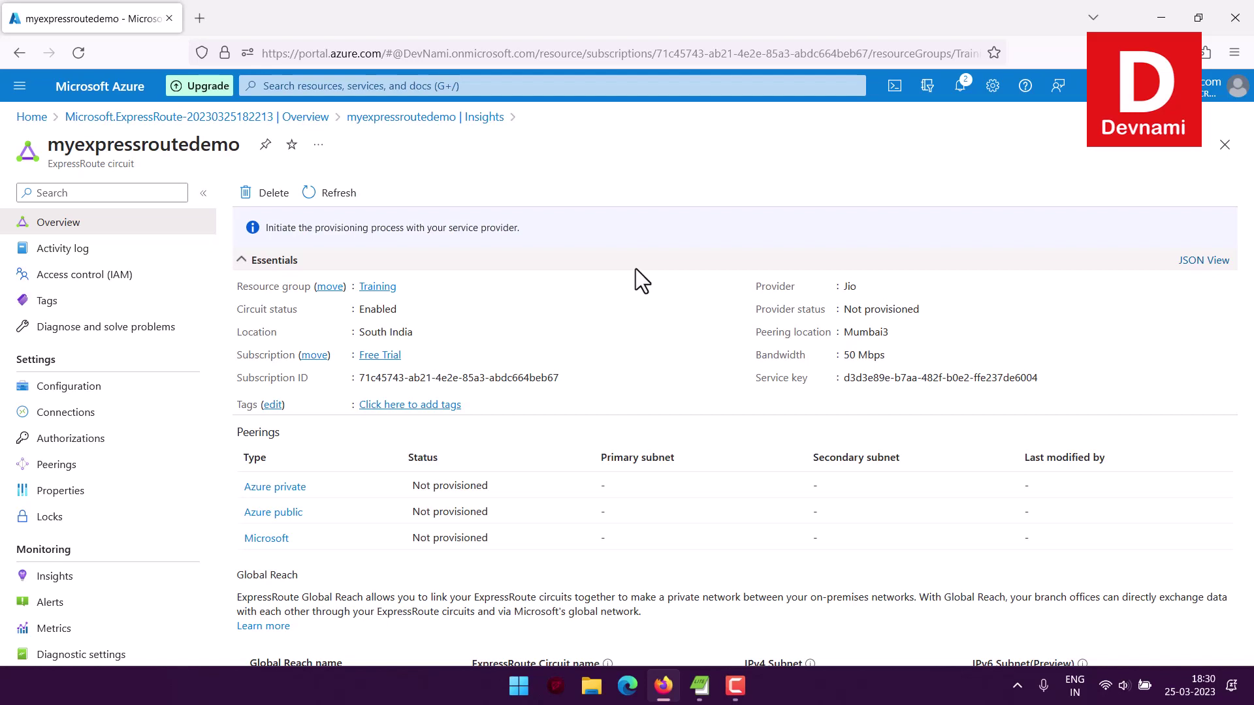
{"action": "left_click", "coordinate": [266, 199]}
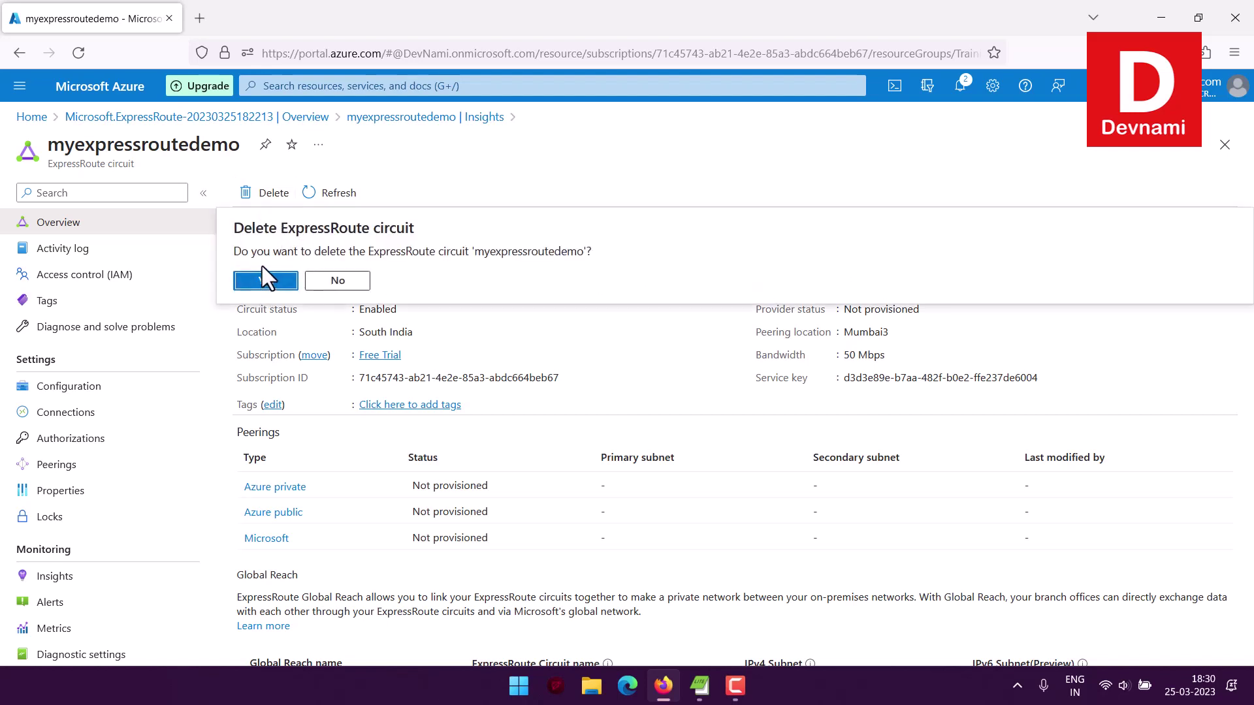
{"action": "left_click", "coordinate": [263, 274]}
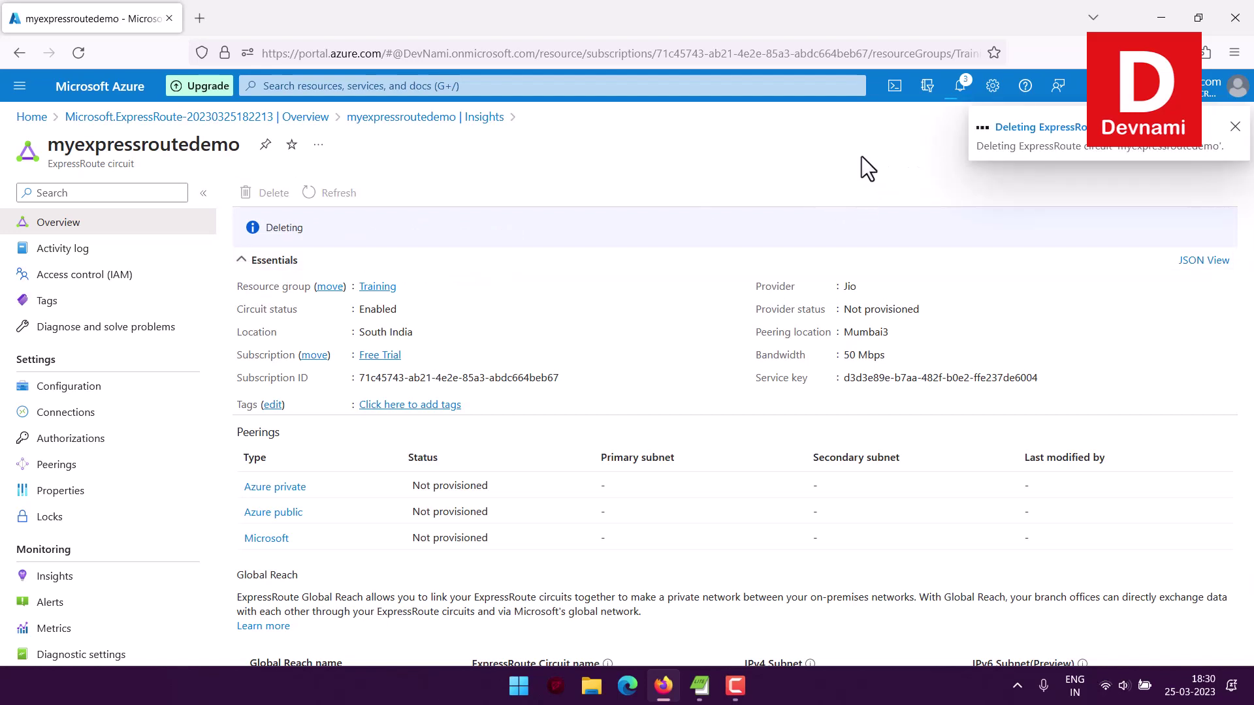
Step: Check the circuit's deletion progress in the notifications and return to the portal's home page
{"action": "left_click", "coordinate": [960, 87]}
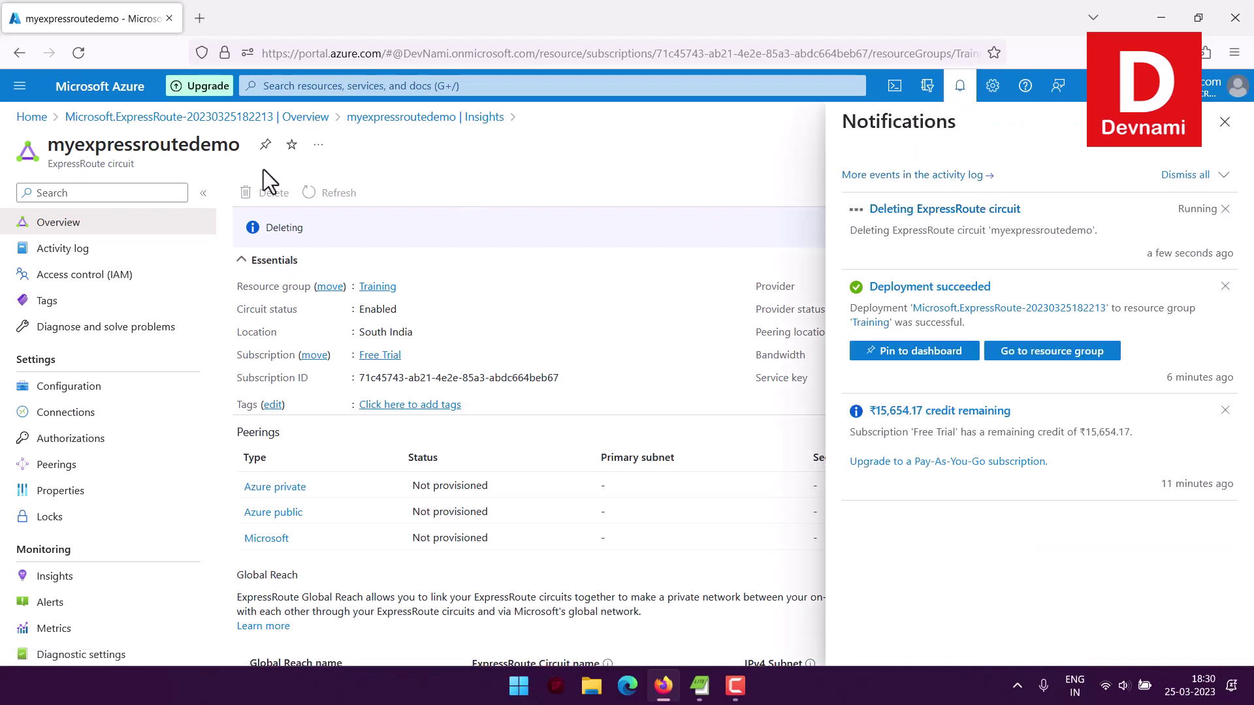
{"action": "left_click", "coordinate": [31, 118]}
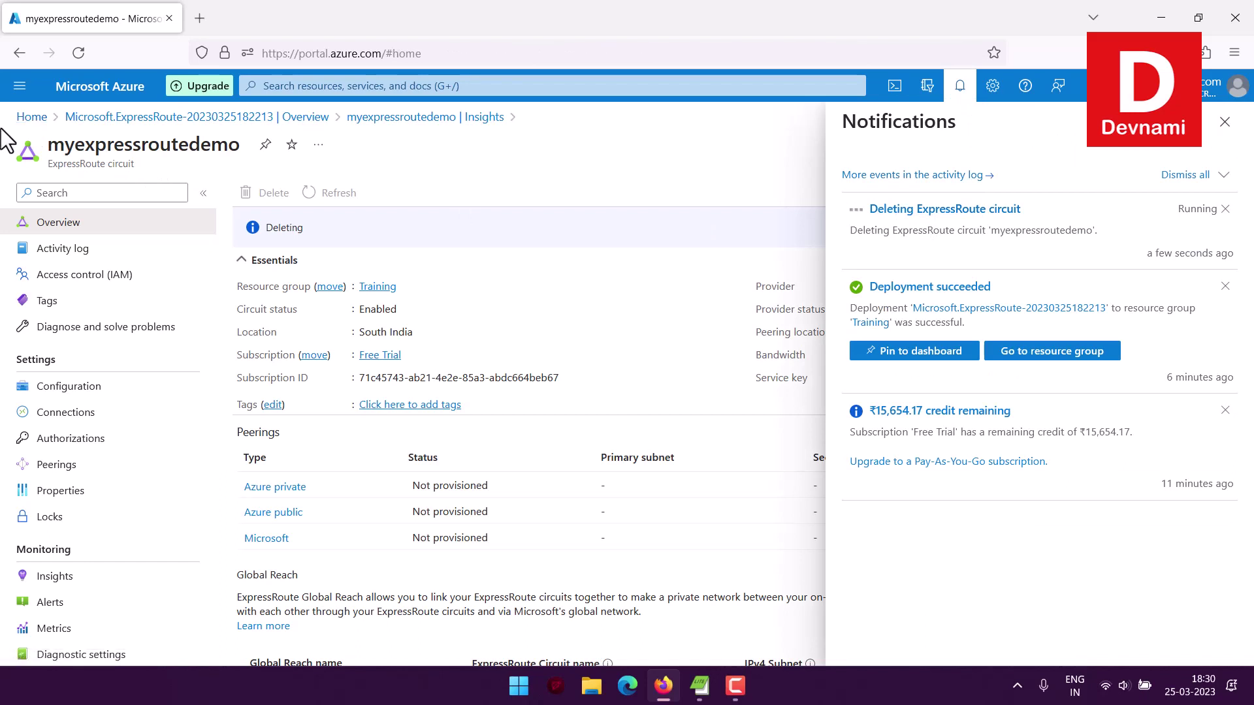